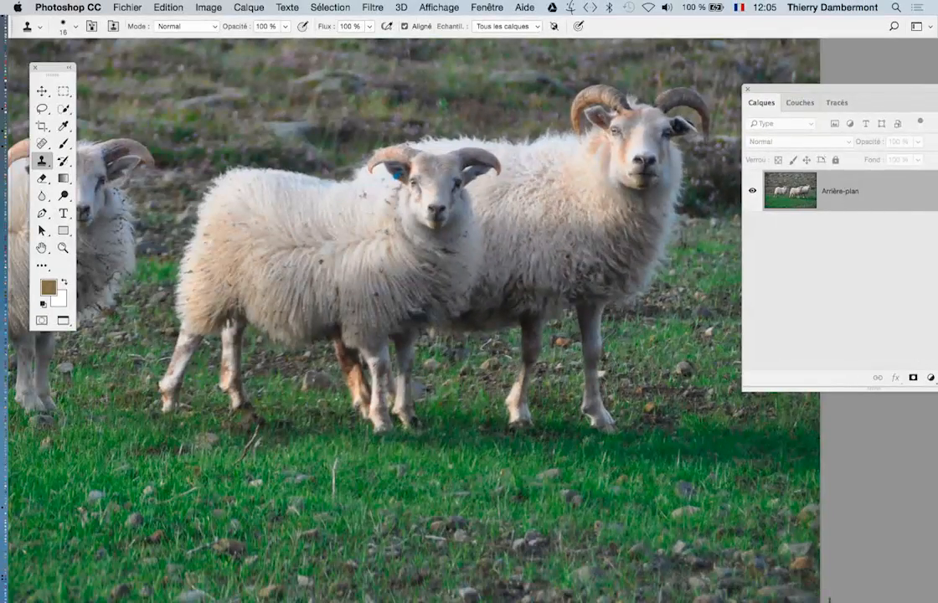
Step: Reset the foreground and background colours to black and white and enter Quick Mask mode
{"action": "left_click_drag", "start_coordinate": [787, 90], "coordinate": [807, 101]}
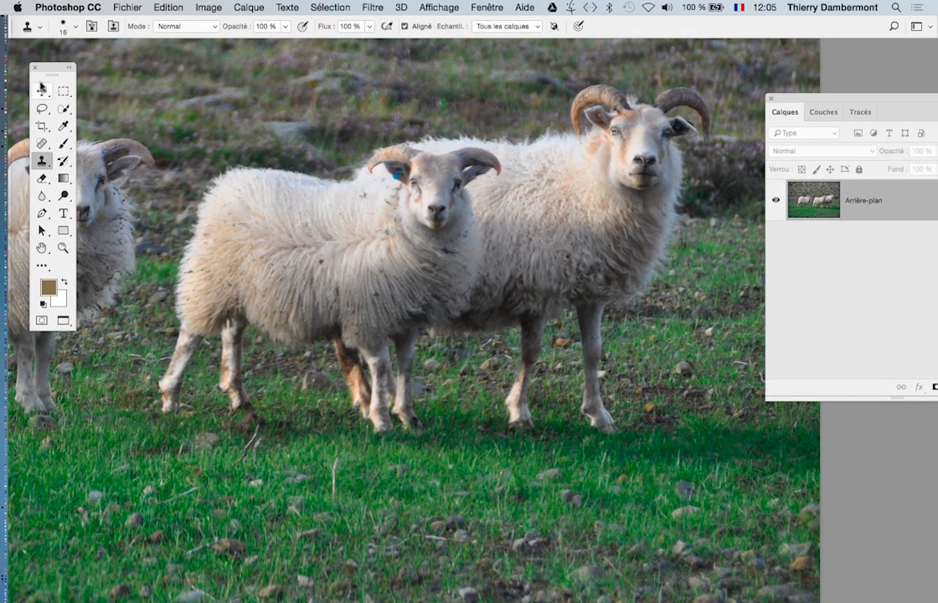
{"action": "left_click_drag", "start_coordinate": [57, 65], "coordinate": [124, 79]}
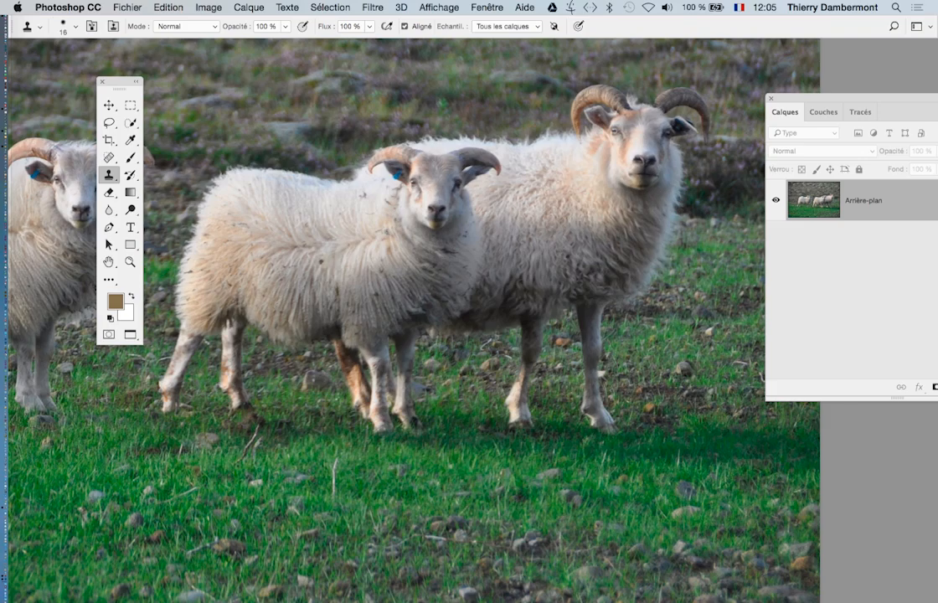
{"action": "left_click", "coordinate": [110, 318]}
{"action": "left_click", "coordinate": [108, 334]}
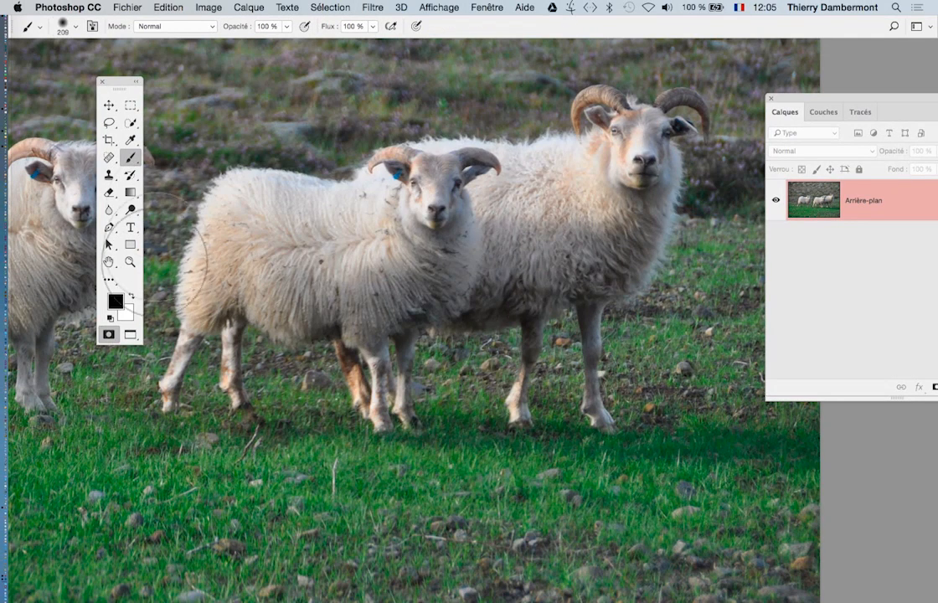
Step: Paint a Quick Mask stroke with a 46 px brush from the middle sheep's eye down its chest edge to the belly
{"action": "mouse_move", "coordinate": [450, 310]}
{"action": "left_mouse_down"}
{"action": "mouse_move", "coordinate": [369, 451]}
{"action": "mouse_move", "coordinate": [304, 500]}
{"action": "left_mouse_up"}
{"action": "left_click", "coordinate": [414, 346], "text": "ctrl+alt"}
{"action": "scroll", "coordinate": [445, 290], "scroll_direction": "up", "scroll_amount": 3}
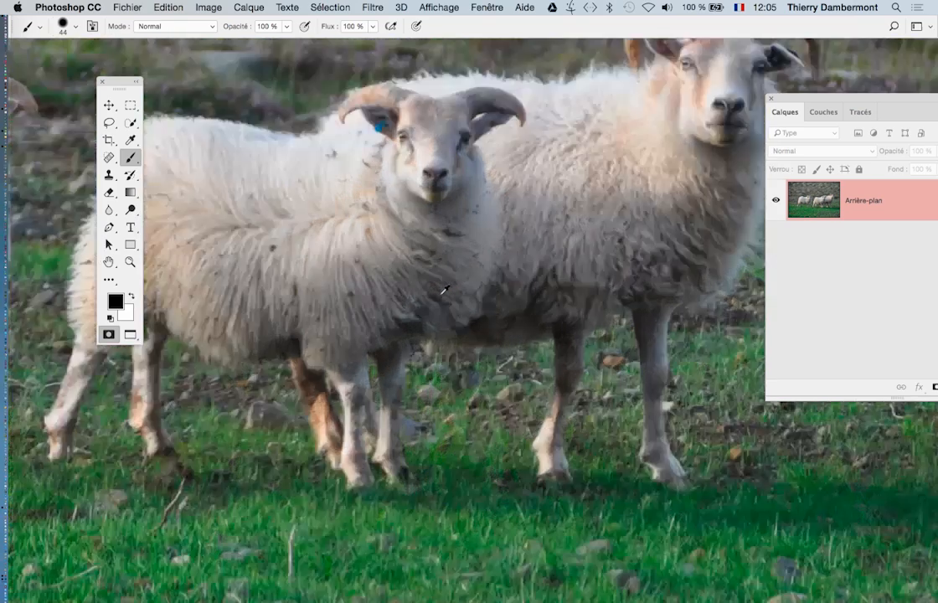
{"action": "scroll", "coordinate": [445, 289], "scroll_direction": "up", "scroll_amount": 2}
{"action": "scroll", "coordinate": [482, 276], "scroll_direction": "down", "scroll_amount": 2}
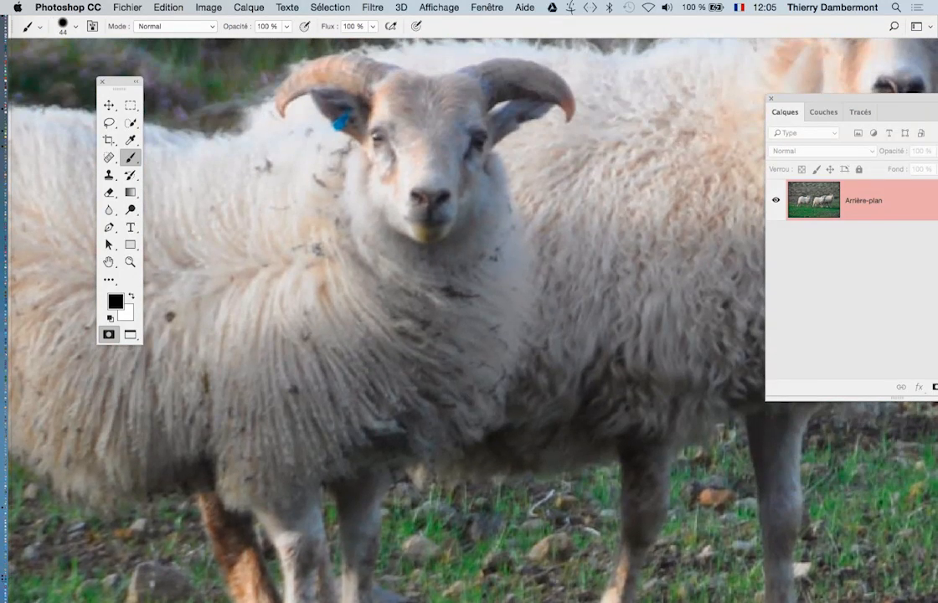
{"action": "left_click_drag", "start_coordinate": [496, 379], "coordinate": [509, 353]}
{"action": "left_click_drag", "start_coordinate": [429, 178], "coordinate": [419, 185]}
{"action": "mouse_move", "coordinate": [469, 166]}
{"action": "left_mouse_down"}
{"action": "mouse_move", "coordinate": [497, 285]}
{"action": "mouse_move", "coordinate": [481, 353]}
{"action": "mouse_move", "coordinate": [450, 411]}
{"action": "mouse_move", "coordinate": [317, 456]}
{"action": "left_mouse_up"}
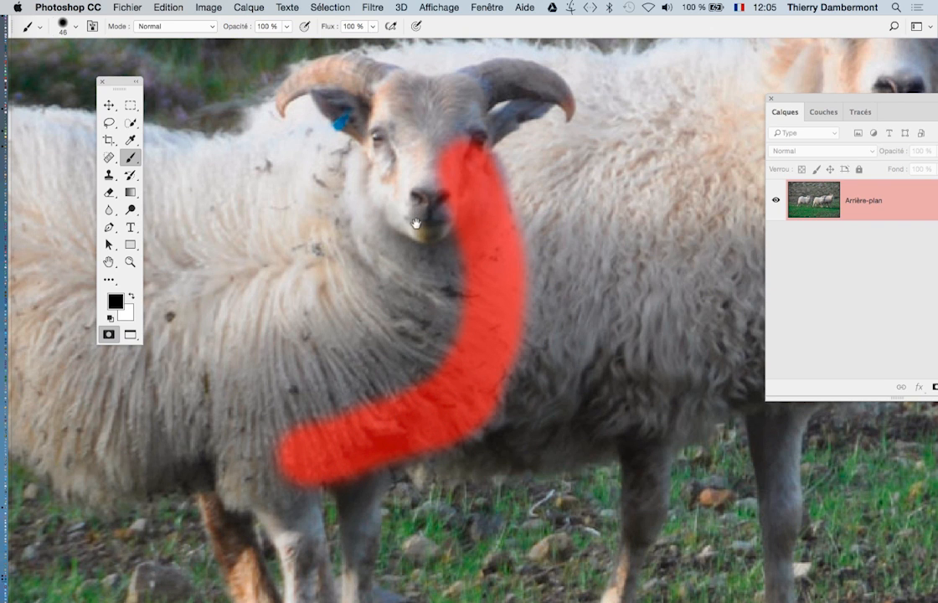
Step: Extend the mask with the 46 px brush along the middle sheep's back, across its muzzle and along the lower flank
{"action": "mouse_move", "coordinate": [370, 171]}
{"action": "left_mouse_down"}
{"action": "mouse_move", "coordinate": [316, 160]}
{"action": "mouse_move", "coordinate": [181, 172]}
{"action": "left_mouse_up"}
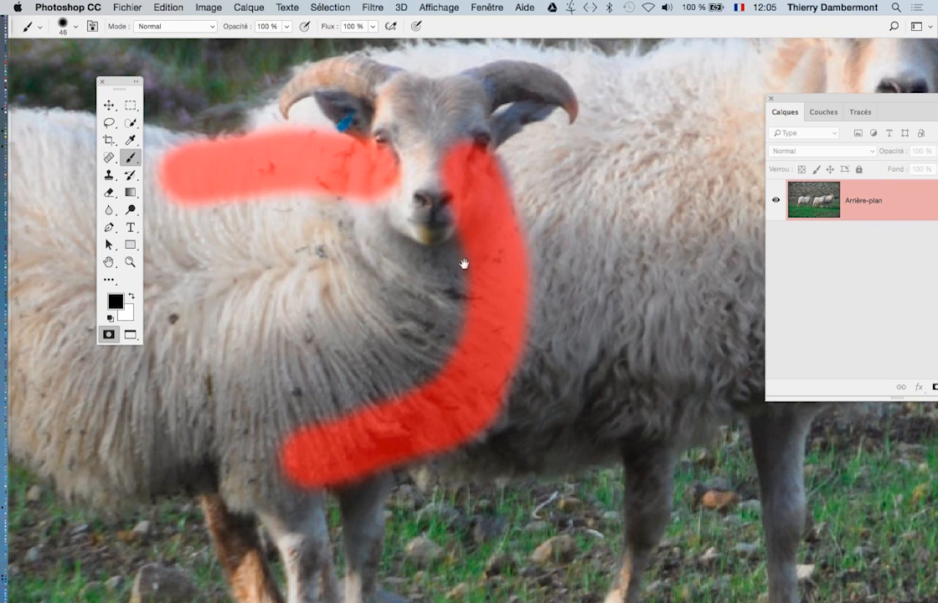
{"action": "left_click_drag", "start_coordinate": [464, 264], "coordinate": [603, 255]}
{"action": "left_click_drag", "start_coordinate": [452, 440], "coordinate": [303, 436]}
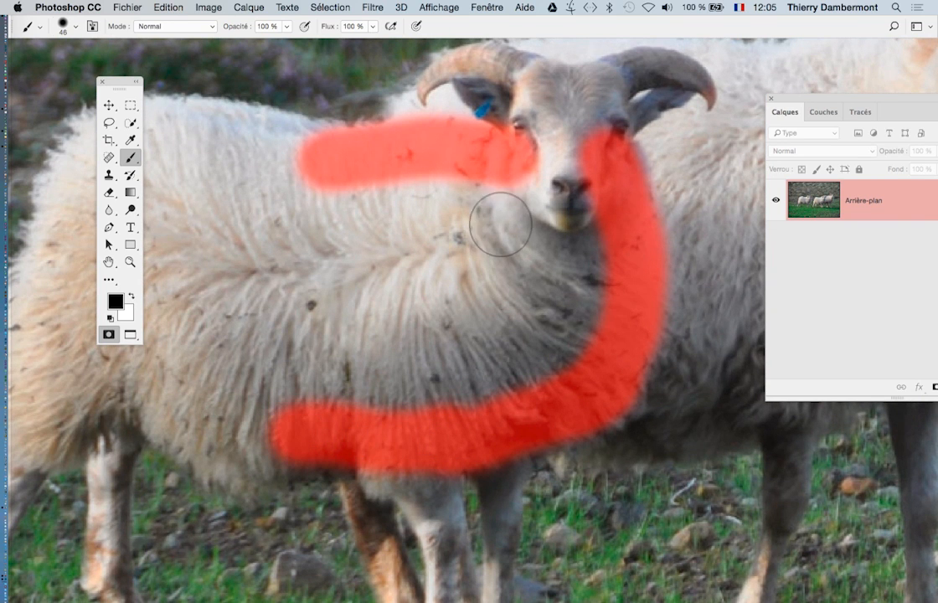
{"action": "mouse_move", "coordinate": [469, 164]}
{"action": "left_mouse_down"}
{"action": "mouse_move", "coordinate": [340, 164]}
{"action": "mouse_move", "coordinate": [285, 153]}
{"action": "mouse_move", "coordinate": [574, 184]}
{"action": "left_mouse_up"}
{"action": "left_click_drag", "start_coordinate": [603, 291], "coordinate": [588, 321]}
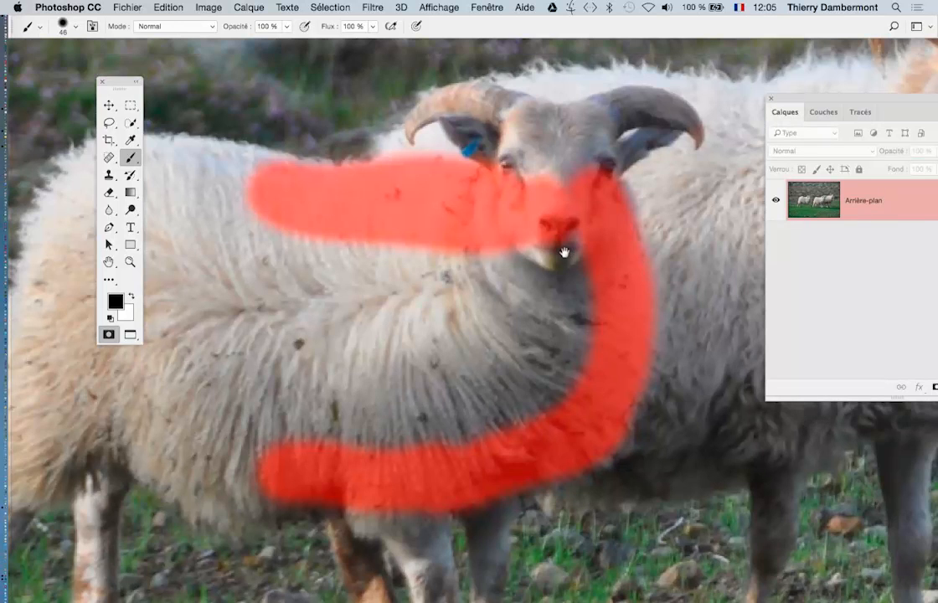
Step: Outline the middle sheep's two horns and ears in the mask with a fine brush
{"action": "mouse_move", "coordinate": [561, 256]}
{"action": "left_mouse_down"}
{"action": "mouse_move", "coordinate": [545, 314]}
{"action": "mouse_move", "coordinate": [526, 307]}
{"action": "mouse_move", "coordinate": [505, 355]}
{"action": "mouse_move", "coordinate": [504, 339]}
{"action": "mouse_move", "coordinate": [489, 344]}
{"action": "left_mouse_up"}
{"action": "mouse_move", "coordinate": [395, 210]}
{"action": "left_mouse_down"}
{"action": "mouse_move", "coordinate": [387, 225]}
{"action": "mouse_move", "coordinate": [410, 186]}
{"action": "mouse_move", "coordinate": [442, 179]}
{"action": "left_mouse_up"}
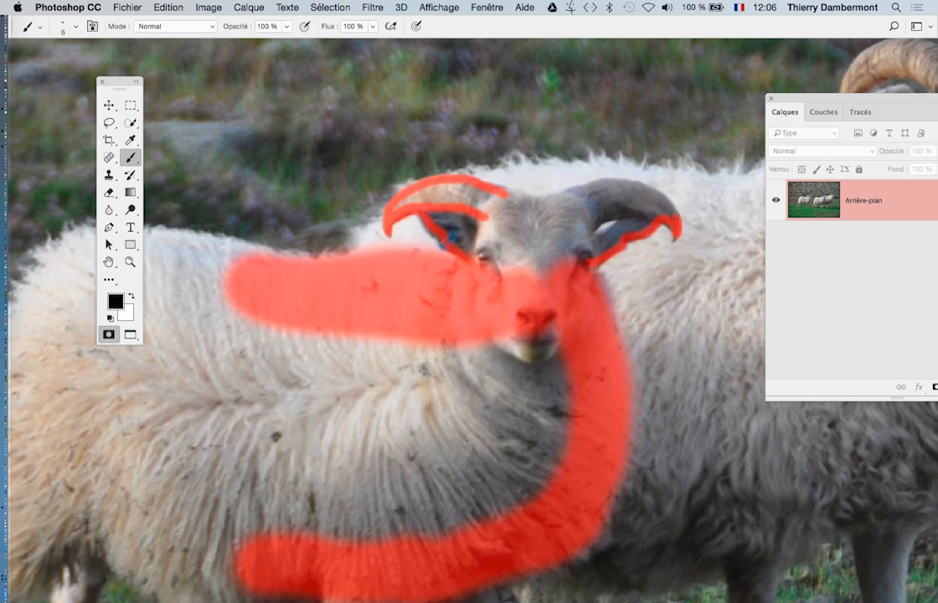
{"action": "mouse_move", "coordinate": [630, 188]}
{"action": "left_mouse_down"}
{"action": "mouse_move", "coordinate": [556, 204]}
{"action": "mouse_move", "coordinate": [608, 181]}
{"action": "left_mouse_up"}
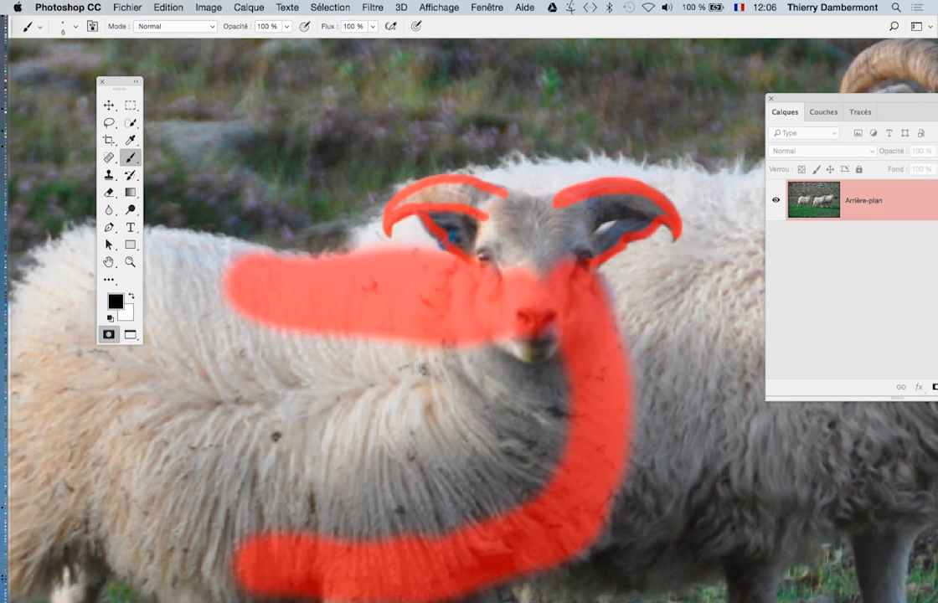
Step: Mask the top of the middle sheep's forehead with a 25 px brush and trace the ear opening with an 8 px brush
{"action": "left_click", "coordinate": [553, 227], "text": "ctrl+alt"}
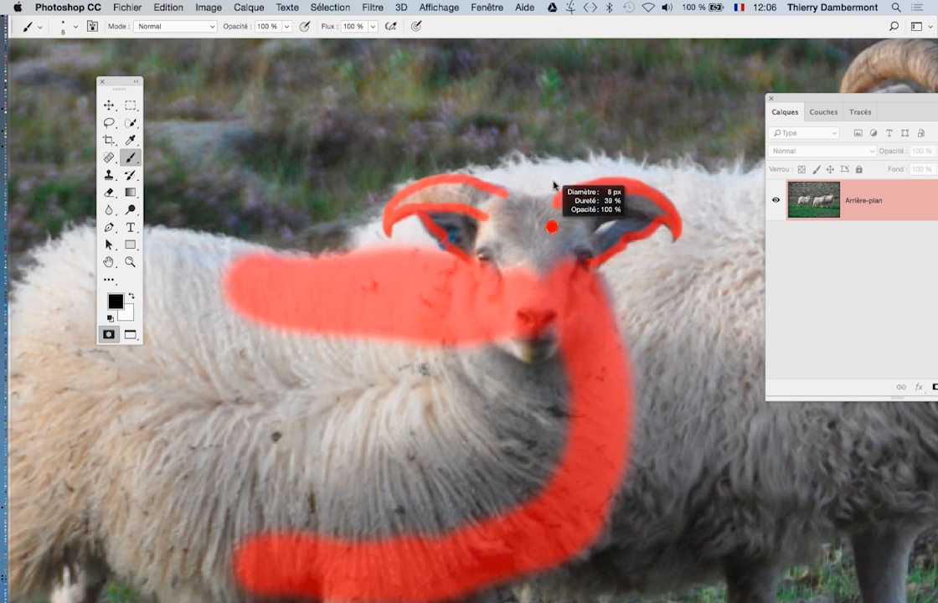
{"action": "mouse_move", "coordinate": [553, 227]}
{"action": "left_mouse_down"}
{"action": "mouse_move", "coordinate": [567, 227]}
{"action": "mouse_move", "coordinate": [437, 182]}
{"action": "left_mouse_up"}
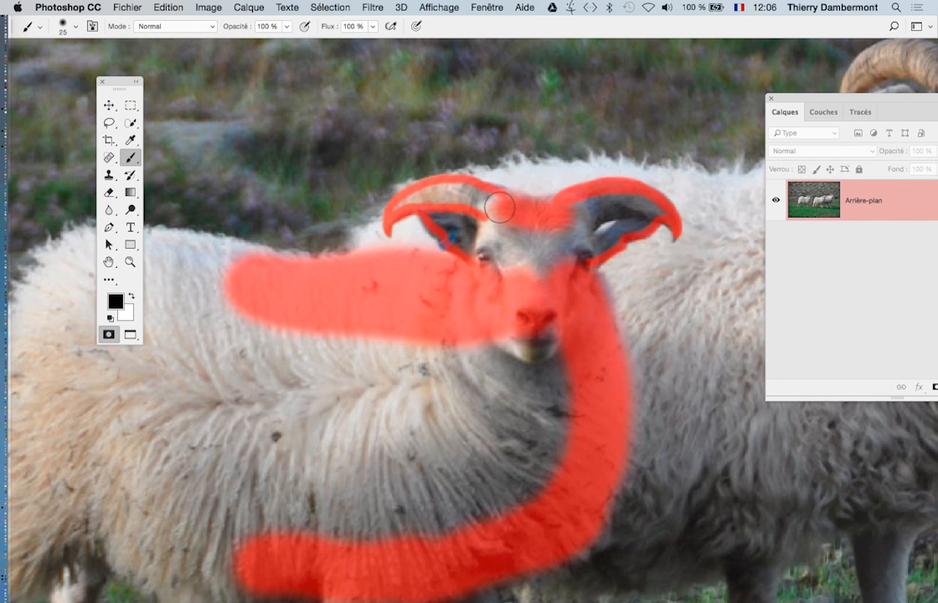
{"action": "scroll", "coordinate": [594, 251], "scroll_direction": "up", "scroll_amount": 3}
{"action": "mouse_move", "coordinate": [572, 280]}
{"action": "left_mouse_down"}
{"action": "mouse_move", "coordinate": [531, 287]}
{"action": "mouse_move", "coordinate": [532, 308]}
{"action": "mouse_move", "coordinate": [555, 286]}
{"action": "mouse_move", "coordinate": [582, 230]}
{"action": "mouse_move", "coordinate": [641, 180]}
{"action": "mouse_move", "coordinate": [599, 183]}
{"action": "mouse_move", "coordinate": [558, 232]}
{"action": "left_mouse_up"}
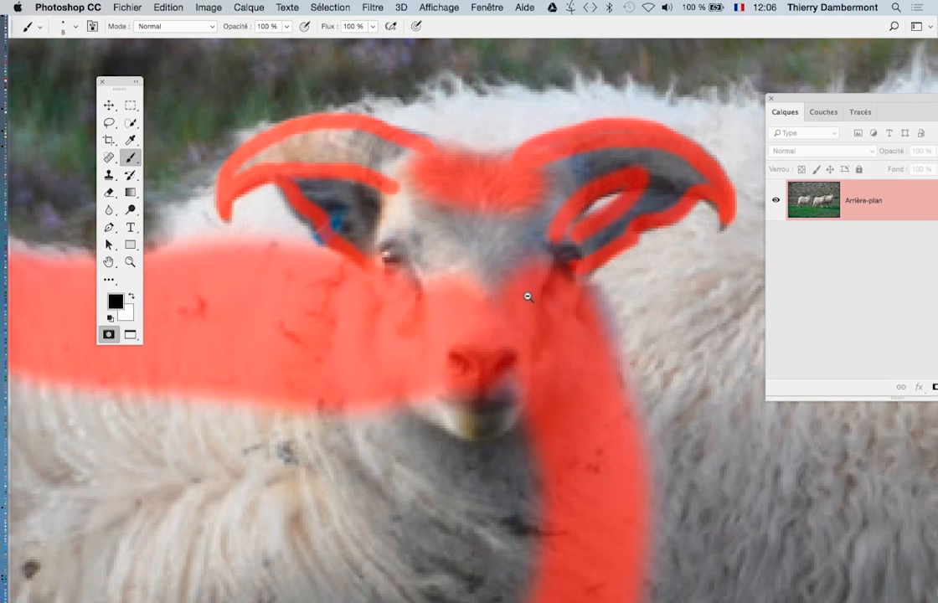
Step: Refine the mask around both horn tips with the 8 px brush, switching between black and white paint
{"action": "scroll", "coordinate": [527, 297], "scroll_direction": "down", "scroll_amount": 2}
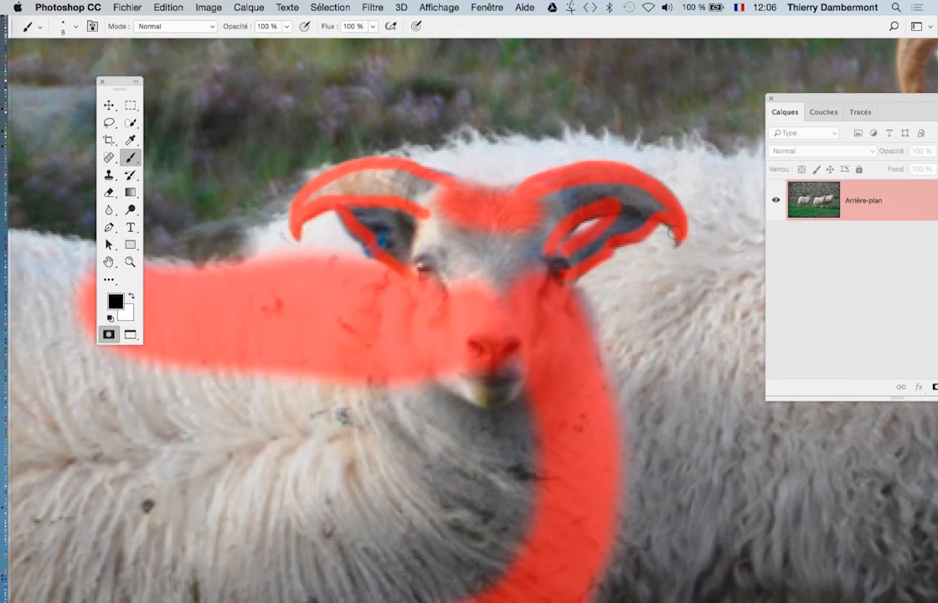
{"action": "scroll", "coordinate": [694, 232], "scroll_direction": "up", "scroll_amount": 5}
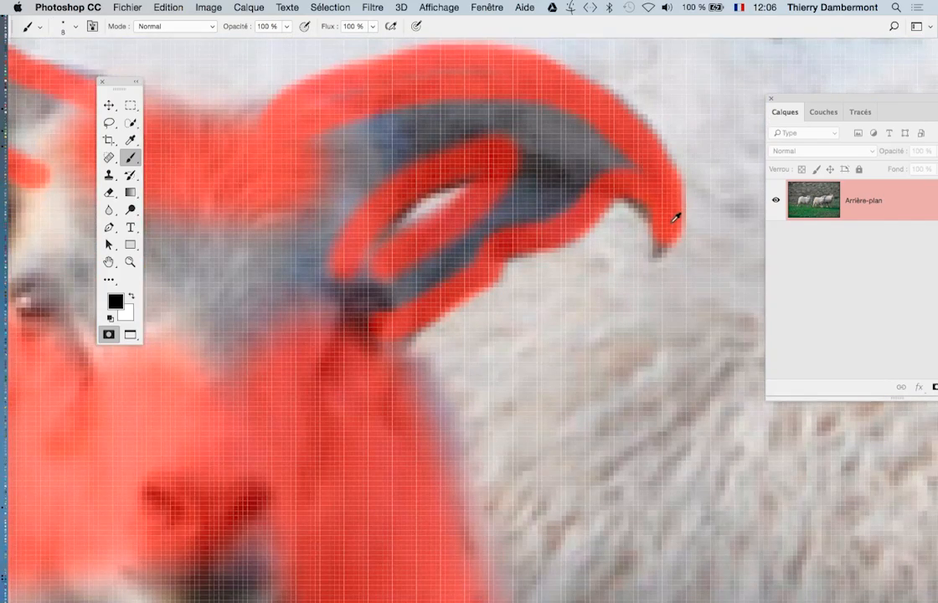
{"action": "scroll", "coordinate": [676, 215], "scroll_direction": "down", "scroll_amount": 4}
{"action": "mouse_move", "coordinate": [675, 195]}
{"action": "left_mouse_down"}
{"action": "mouse_move", "coordinate": [657, 264]}
{"action": "mouse_move", "coordinate": [675, 189]}
{"action": "mouse_move", "coordinate": [674, 249]}
{"action": "mouse_move", "coordinate": [621, 274]}
{"action": "left_mouse_up"}
{"action": "key", "text": "x"}
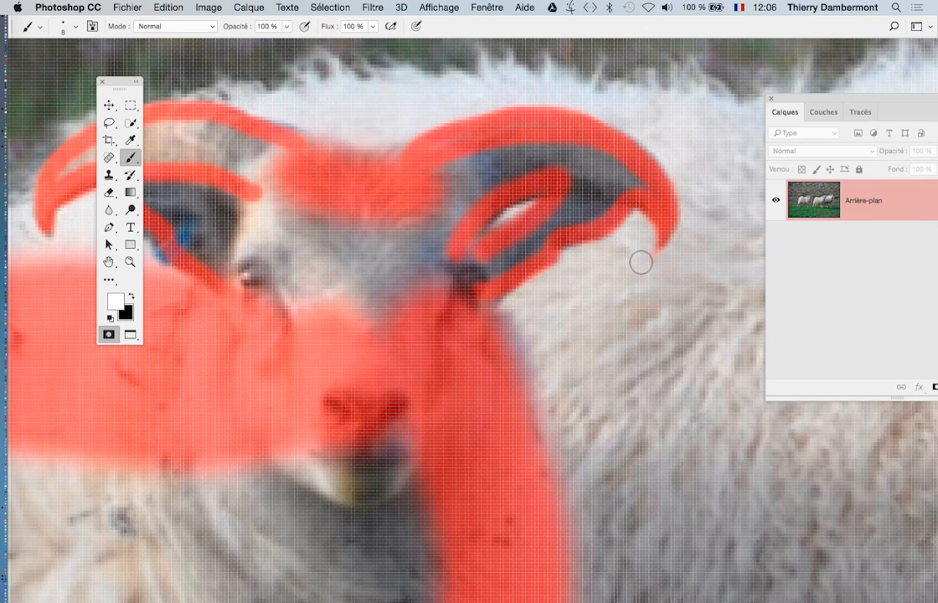
{"action": "left_click_drag", "start_coordinate": [568, 282], "coordinate": [879, 243]}
{"action": "key", "text": "x"}
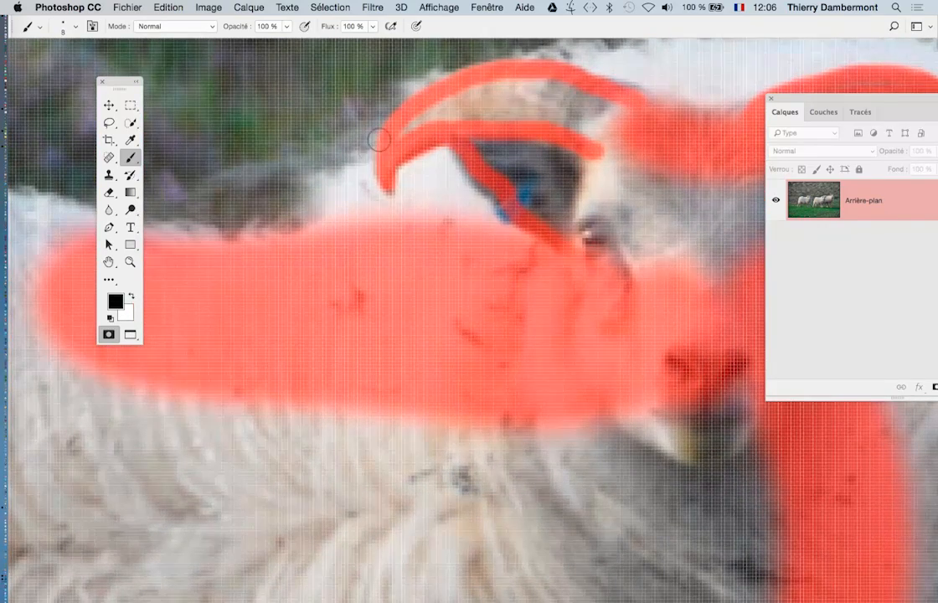
{"action": "mouse_move", "coordinate": [371, 163]}
{"action": "left_mouse_down"}
{"action": "mouse_move", "coordinate": [394, 201]}
{"action": "mouse_move", "coordinate": [401, 171]}
{"action": "mouse_move", "coordinate": [404, 199]}
{"action": "mouse_move", "coordinate": [413, 196]}
{"action": "mouse_move", "coordinate": [382, 203]}
{"action": "mouse_move", "coordinate": [364, 186]}
{"action": "mouse_move", "coordinate": [359, 151]}
{"action": "left_mouse_up"}
{"action": "key", "text": "x"}
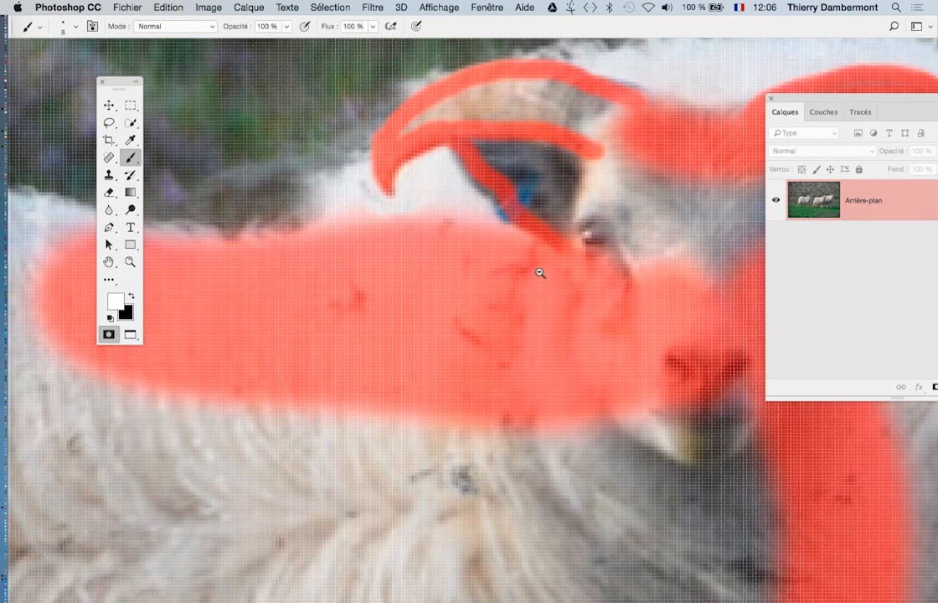
Step: Fill the blue-tagged ear and the horn above it in the mask with black, using 18 and 11 px brushes
{"action": "scroll", "coordinate": [540, 268], "scroll_direction": "down", "scroll_amount": 5}
{"action": "scroll", "coordinate": [553, 289], "scroll_direction": "down", "scroll_amount": 2}
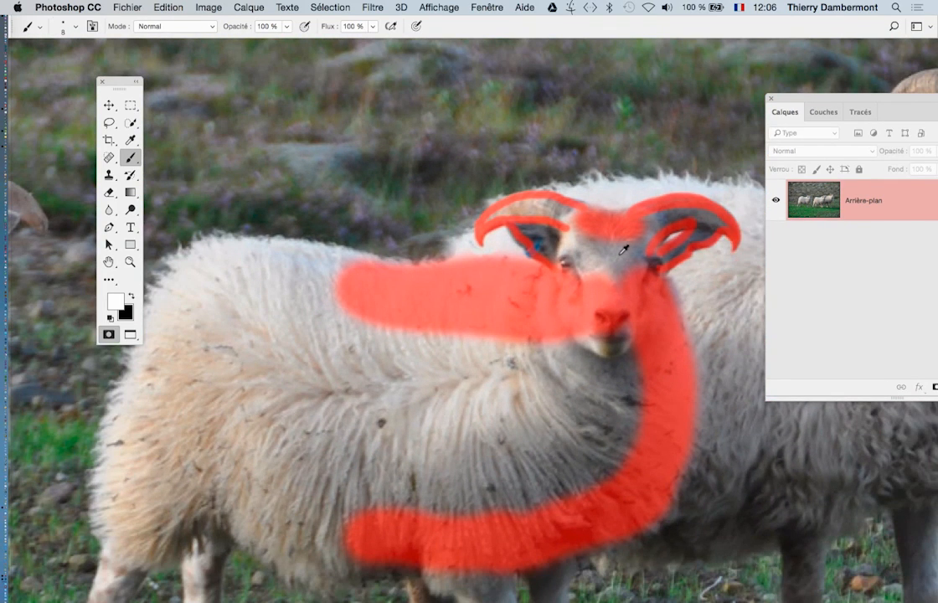
{"action": "scroll", "coordinate": [622, 250], "scroll_direction": "down", "scroll_amount": 1}
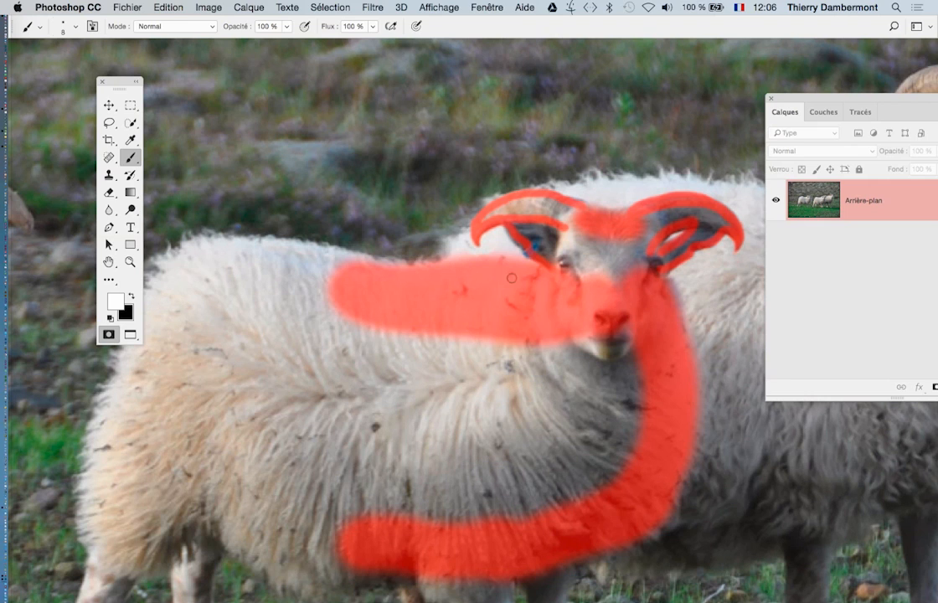
{"action": "key", "text": "x"}
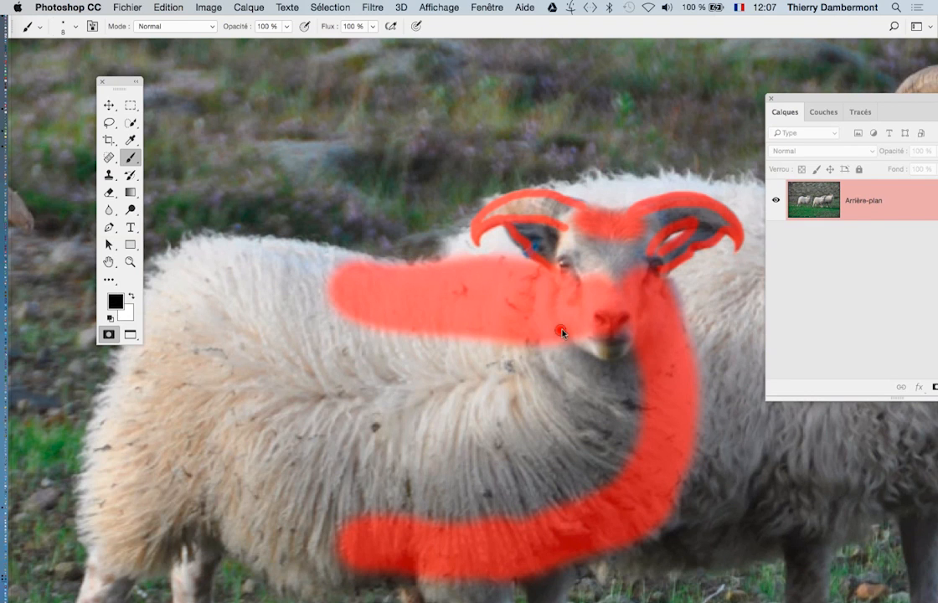
{"action": "left_click_drag", "start_coordinate": [562, 333], "coordinate": [550, 248]}
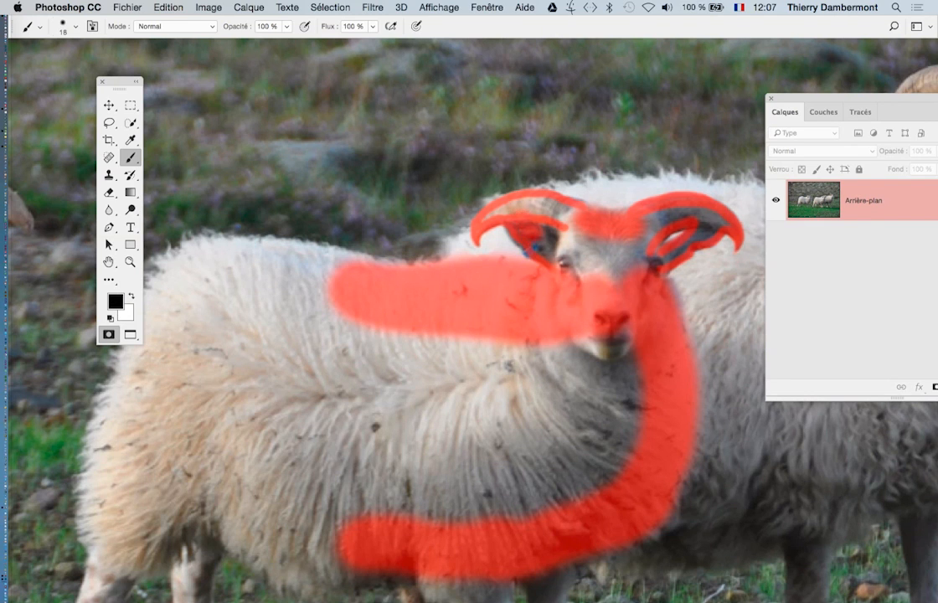
{"action": "mouse_move", "coordinate": [498, 225]}
{"action": "left_mouse_down"}
{"action": "mouse_move", "coordinate": [487, 195]}
{"action": "mouse_move", "coordinate": [450, 174]}
{"action": "mouse_move", "coordinate": [503, 209]}
{"action": "left_mouse_up"}
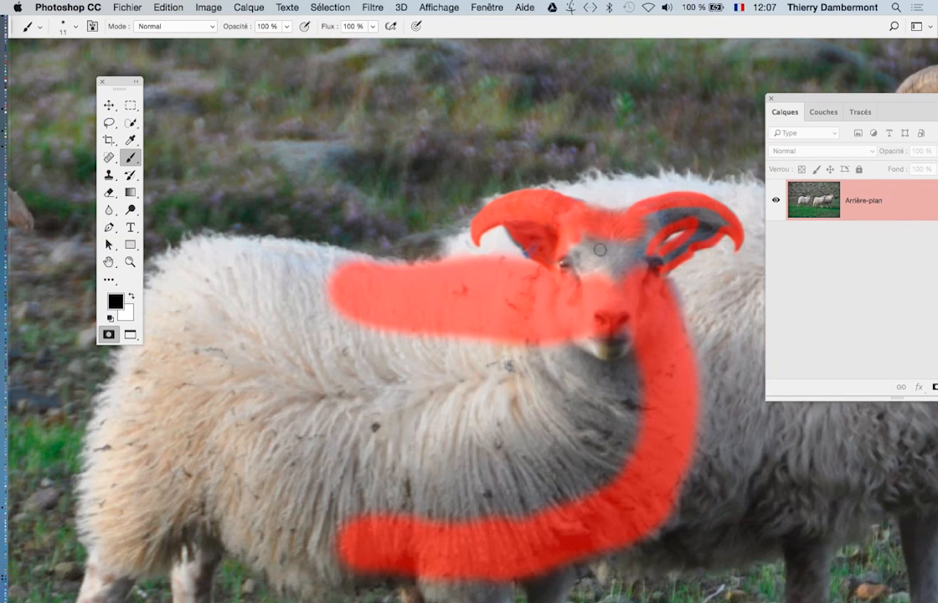
Step: Fill the other horn and ear with a 14 px brush and the rest of the upper face with a 27 px brush
{"action": "mouse_move", "coordinate": [600, 250]}
{"action": "left_mouse_down"}
{"action": "mouse_move", "coordinate": [628, 252]}
{"action": "mouse_move", "coordinate": [643, 239]}
{"action": "left_mouse_up"}
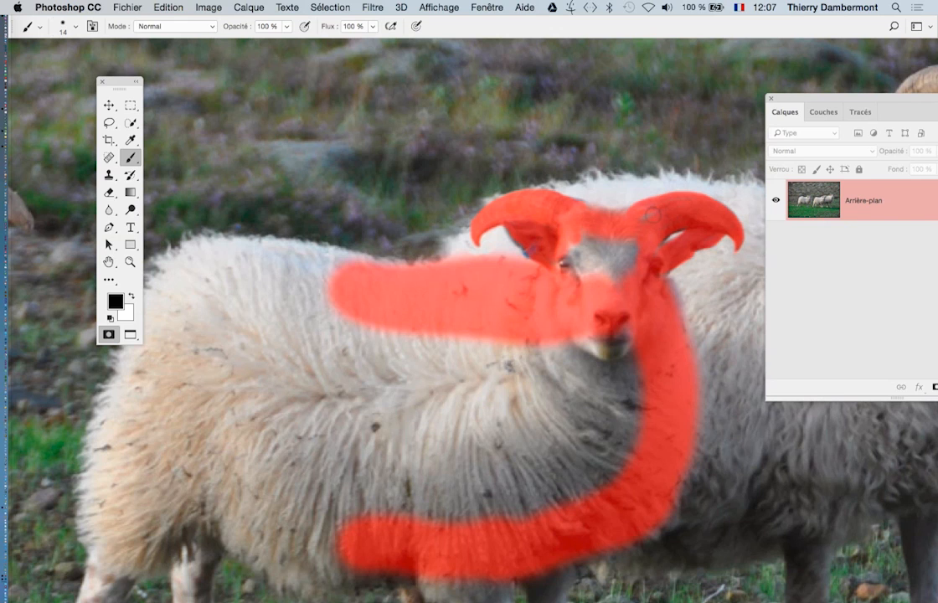
{"action": "mouse_move", "coordinate": [619, 273]}
{"action": "left_mouse_down"}
{"action": "mouse_move", "coordinate": [632, 273]}
{"action": "mouse_move", "coordinate": [630, 261]}
{"action": "left_mouse_up"}
{"action": "left_click_drag", "start_coordinate": [566, 261], "coordinate": [607, 254]}
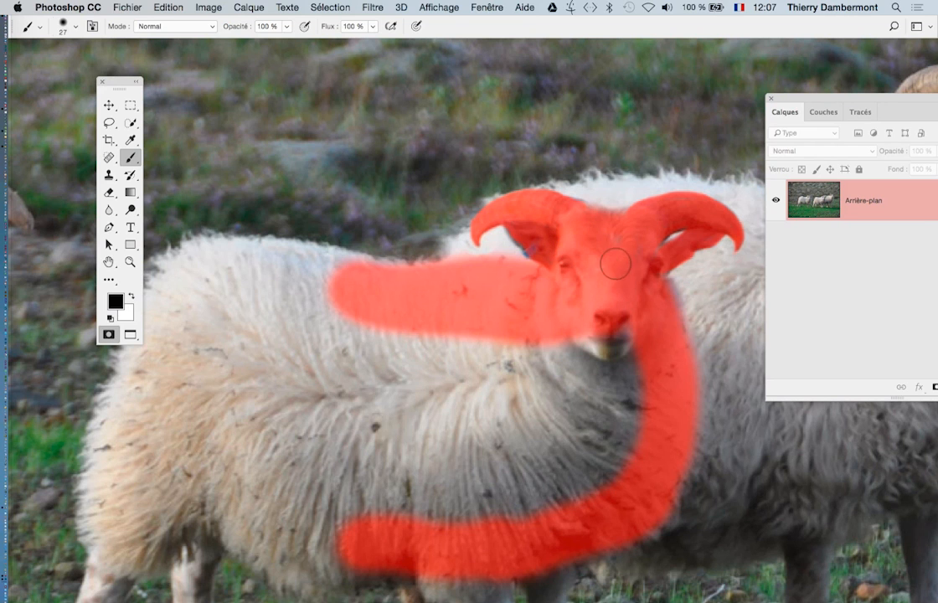
Step: Mask the chin and neck with a 36 px brush and fill the front half of the body with a 75 px brush
{"action": "left_click_drag", "start_coordinate": [616, 335], "coordinate": [624, 356]}
{"action": "left_click_drag", "start_coordinate": [637, 366], "coordinate": [610, 342]}
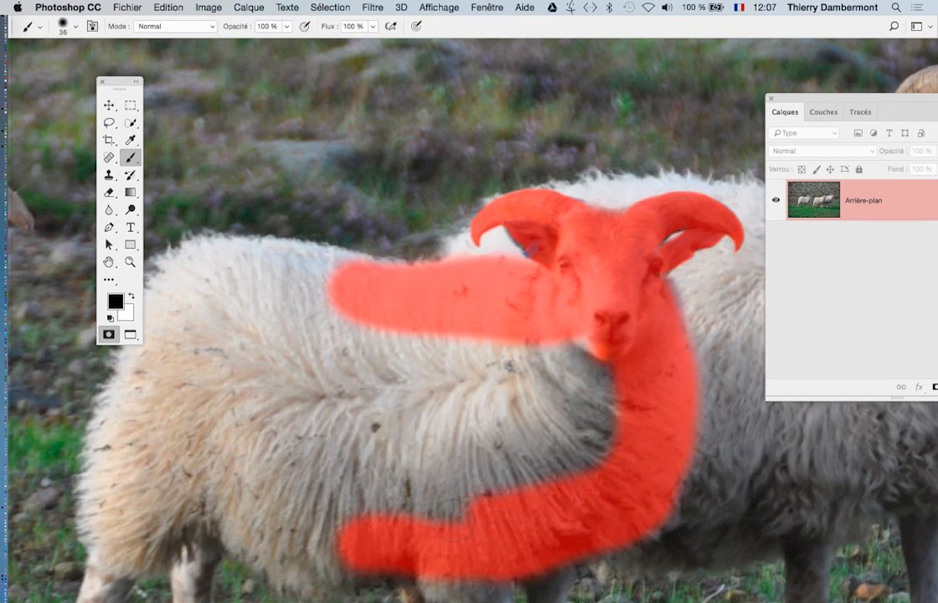
{"action": "mouse_move", "coordinate": [382, 488]}
{"action": "left_mouse_down"}
{"action": "mouse_move", "coordinate": [423, 489]}
{"action": "mouse_move", "coordinate": [368, 300]}
{"action": "mouse_move", "coordinate": [532, 347]}
{"action": "mouse_move", "coordinate": [557, 331]}
{"action": "mouse_move", "coordinate": [548, 471]}
{"action": "mouse_move", "coordinate": [469, 393]}
{"action": "mouse_move", "coordinate": [456, 398]}
{"action": "left_mouse_up"}
Step: Mask the middle sheep's two front legs down to the hooves with a 26 px brush
{"action": "left_click", "coordinate": [510, 425], "text": "alt+super"}
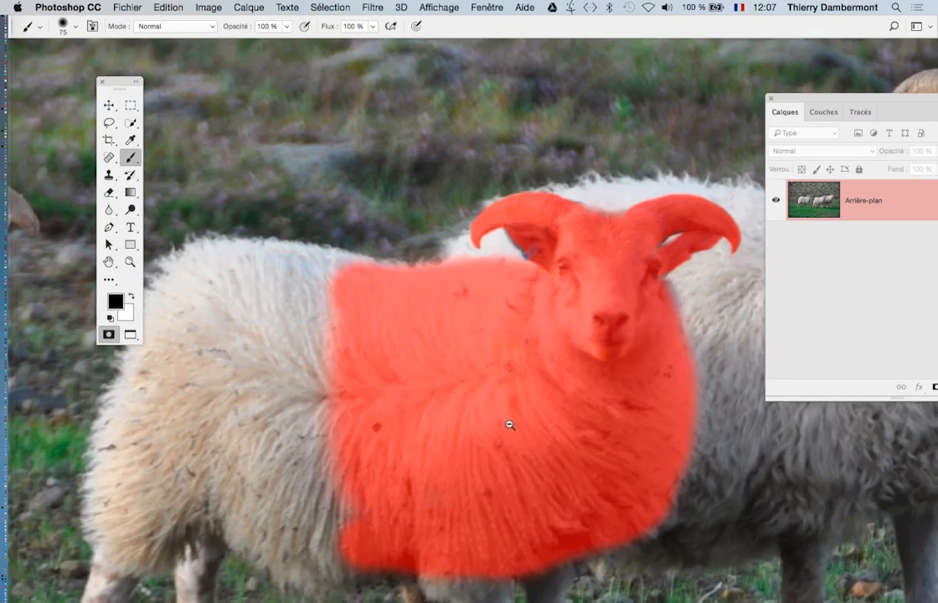
{"action": "left_click", "coordinate": [509, 425], "text": "alt+super"}
{"action": "left_click", "coordinate": [515, 436], "text": "alt+super"}
{"action": "left_click", "coordinate": [526, 446], "text": "alt+super"}
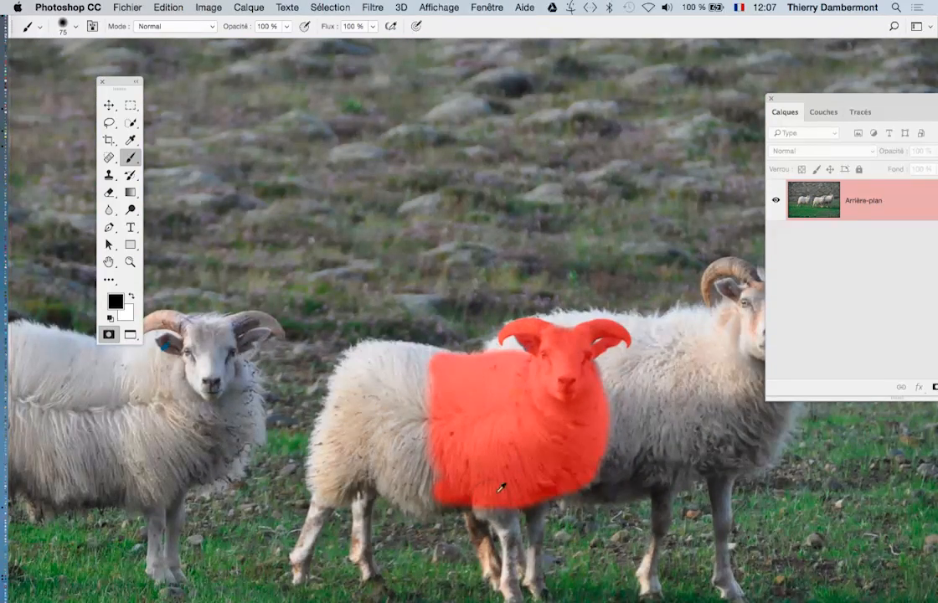
{"action": "left_click", "coordinate": [499, 479], "text": "super"}
{"action": "left_click", "coordinate": [501, 459], "text": "super"}
{"action": "left_click", "coordinate": [503, 336], "text": "super"}
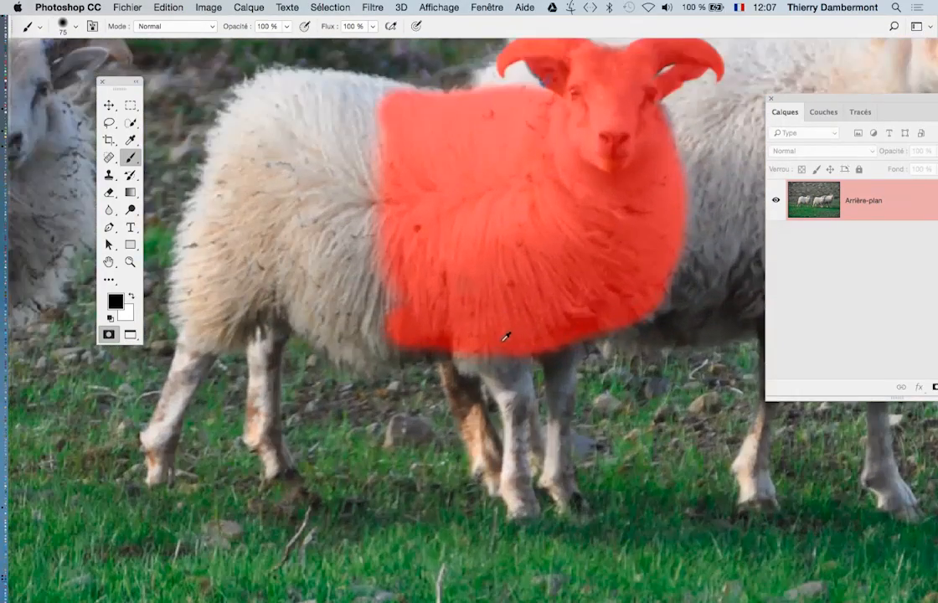
{"action": "left_click_drag", "start_coordinate": [505, 337], "coordinate": [466, 345]}
{"action": "left_click_drag", "start_coordinate": [500, 385], "coordinate": [520, 501]}
{"action": "left_click_drag", "start_coordinate": [515, 442], "coordinate": [512, 431]}
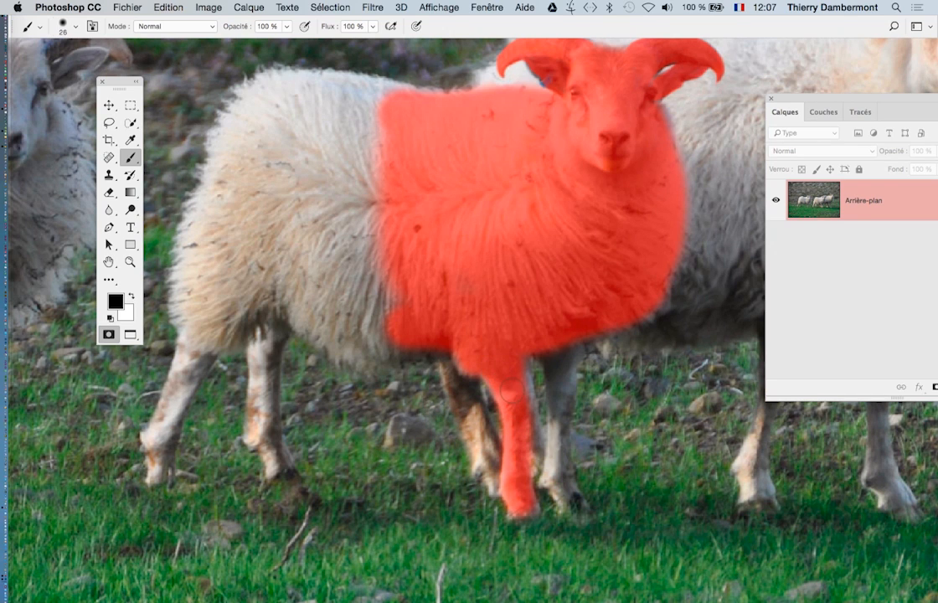
{"action": "left_click_drag", "start_coordinate": [554, 356], "coordinate": [560, 488]}
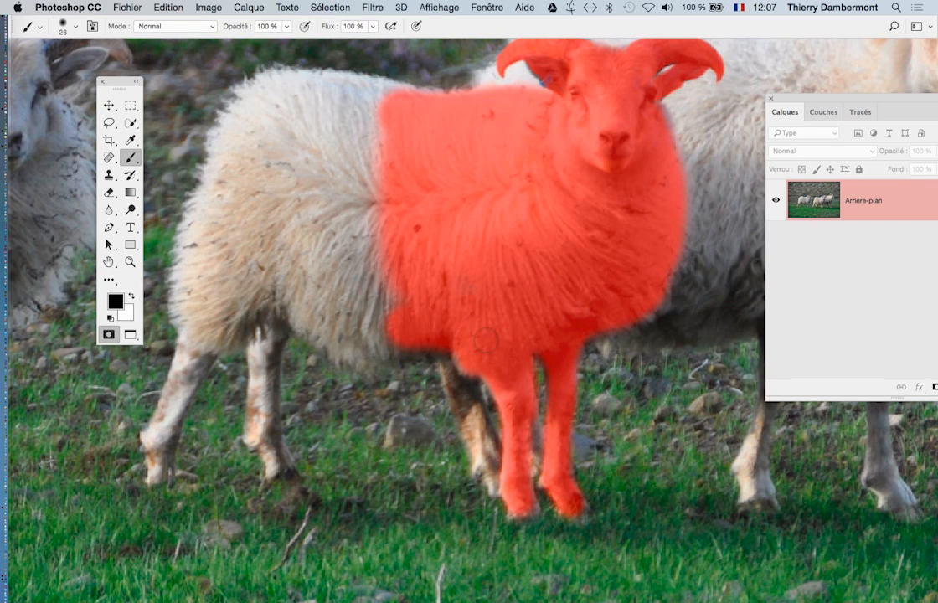
Step: Extend the mask along the middle sheep's belly and back toward the hindquarters with a 46 px brush
{"action": "mouse_move", "coordinate": [535, 316]}
{"action": "left_mouse_down"}
{"action": "mouse_move", "coordinate": [349, 328]}
{"action": "mouse_move", "coordinate": [358, 333]}
{"action": "mouse_move", "coordinate": [326, 325]}
{"action": "mouse_move", "coordinate": [402, 285]}
{"action": "mouse_move", "coordinate": [322, 288]}
{"action": "mouse_move", "coordinate": [315, 307]}
{"action": "mouse_move", "coordinate": [297, 270]}
{"action": "left_mouse_up"}
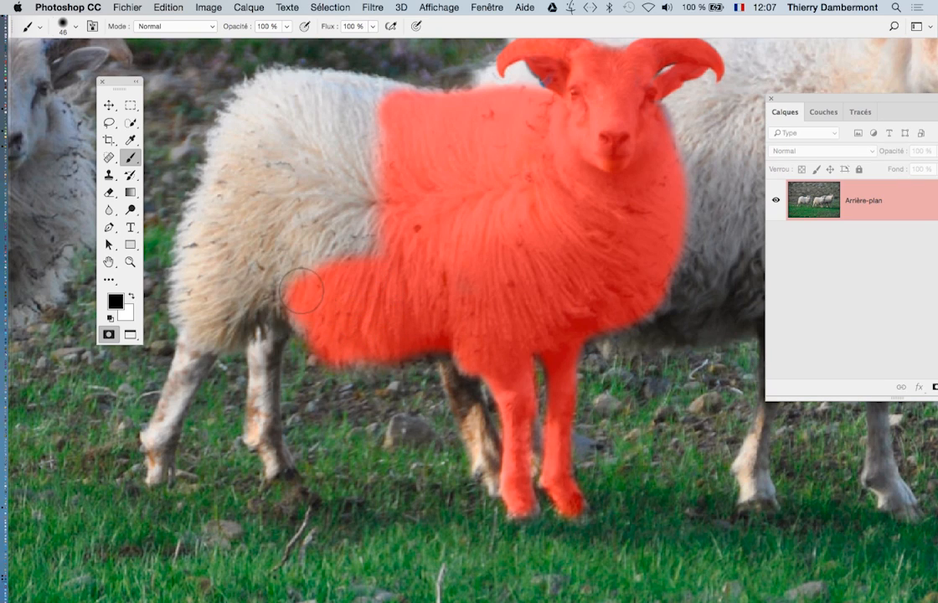
{"action": "left_click", "coordinate": [437, 195], "text": "alt"}
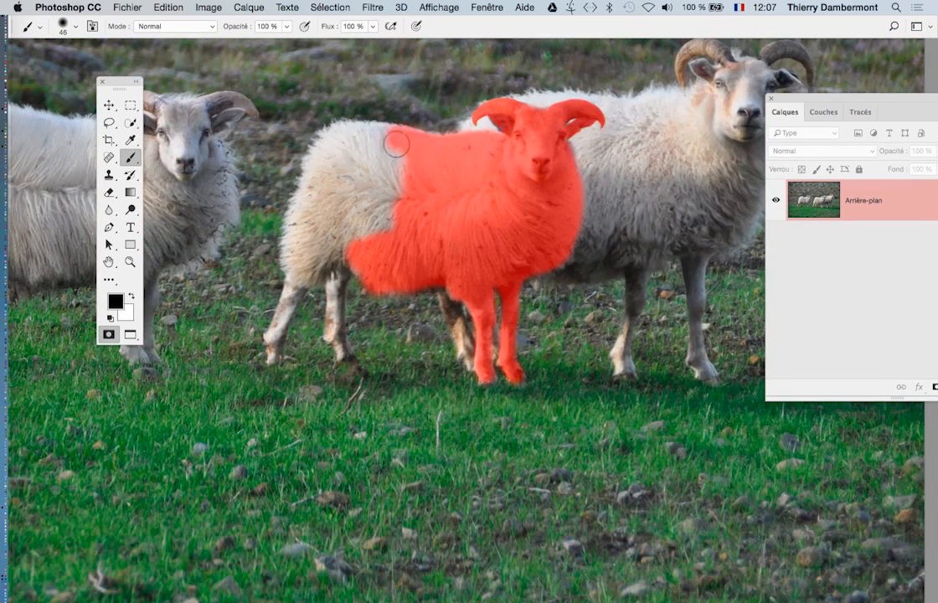
{"action": "left_click_drag", "start_coordinate": [399, 208], "coordinate": [399, 162]}
{"action": "left_click", "coordinate": [478, 222], "text": "alt"}
{"action": "left_click", "coordinate": [478, 224], "text": "alt"}
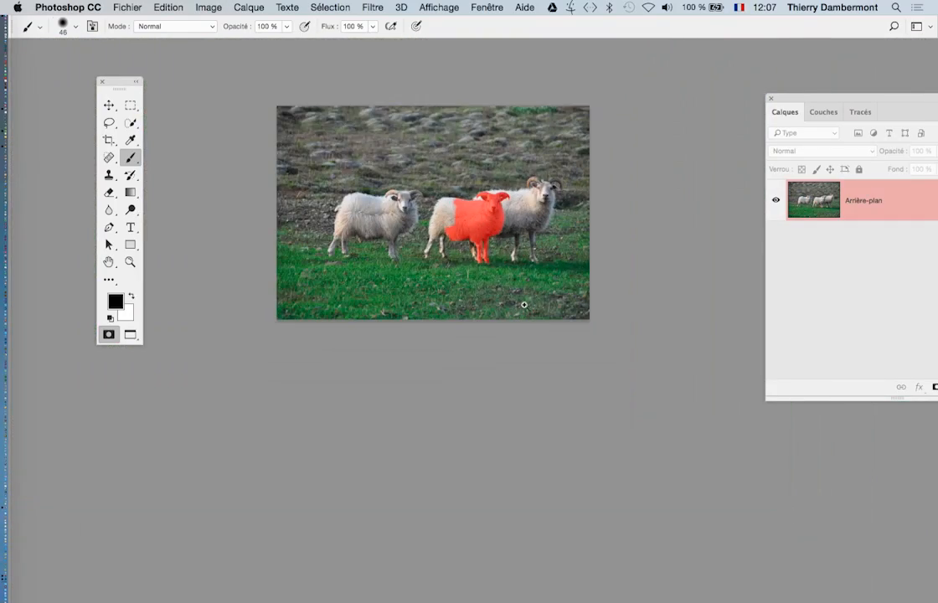
Step: Turn the Quick Mask painting into a selection and store it as a new channel in the document
{"action": "left_click", "coordinate": [483, 225], "text": "super"}
{"action": "left_click", "coordinate": [484, 225], "text": "super"}
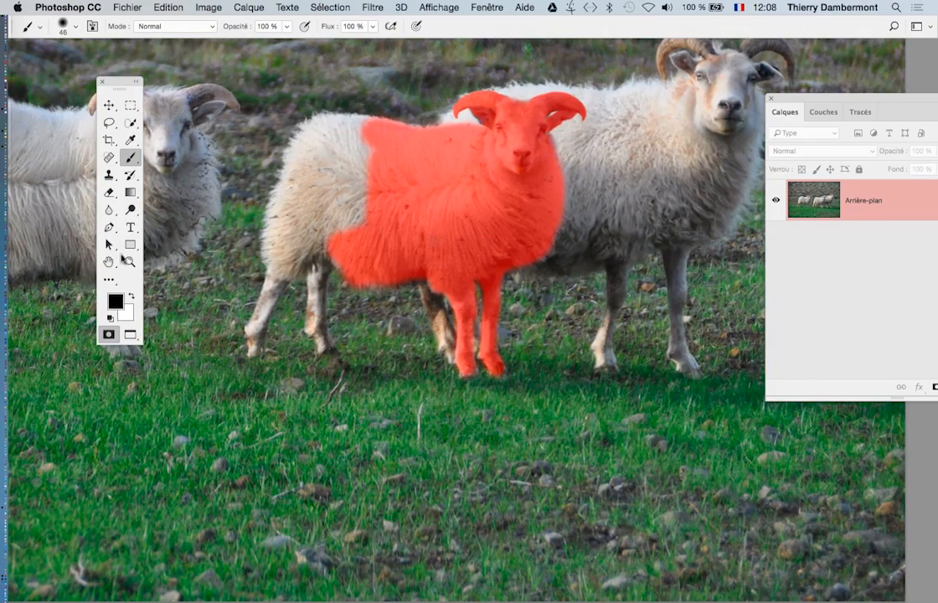
{"action": "left_click", "coordinate": [108, 334]}
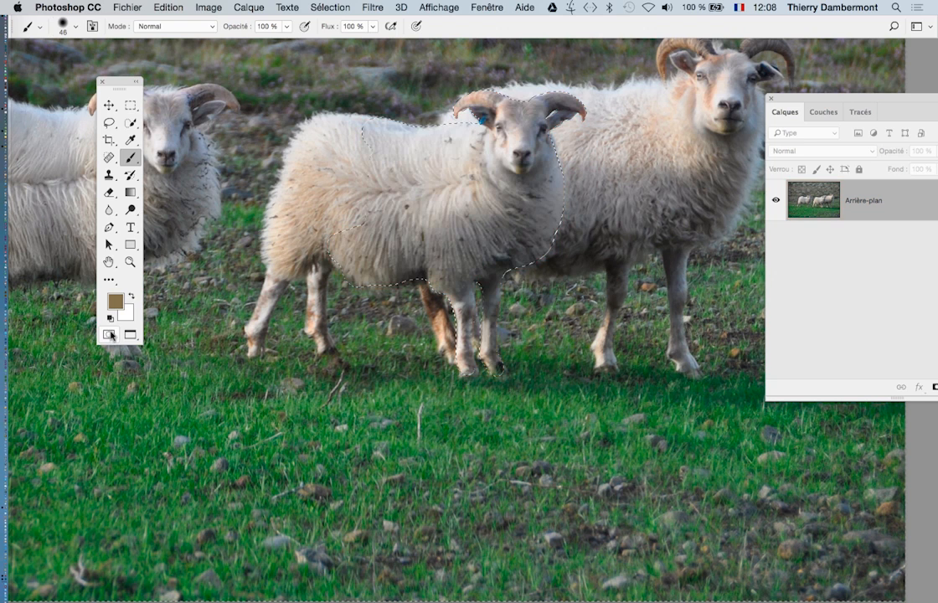
{"action": "left_click", "coordinate": [328, 7]}
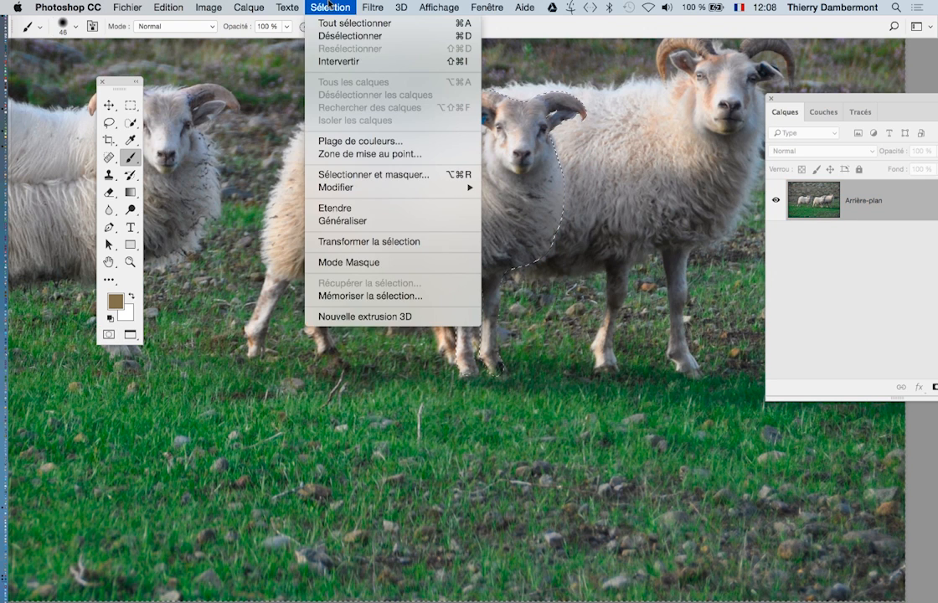
{"action": "left_click", "coordinate": [384, 300]}
{"action": "left_click", "coordinate": [584, 220]}
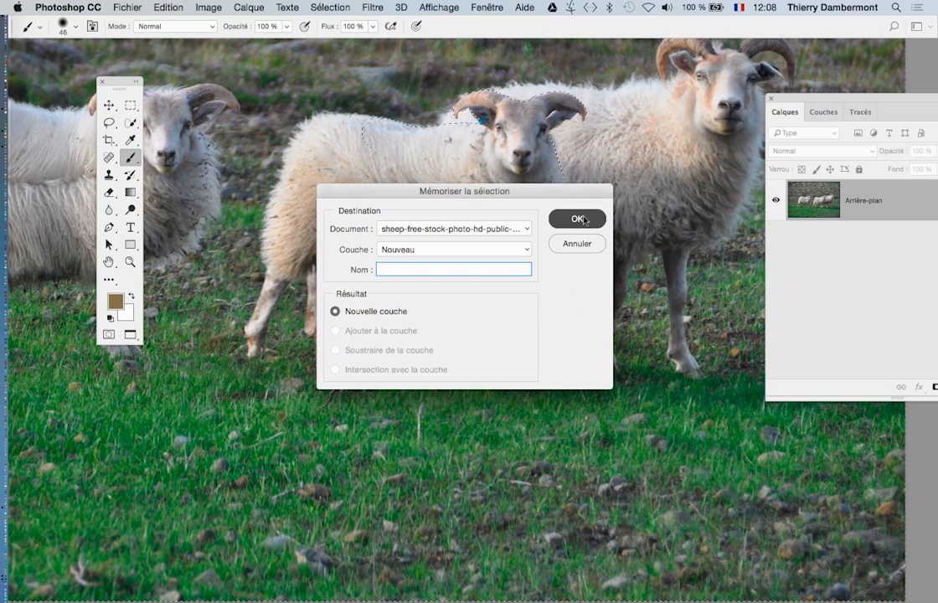
Step: Show the document's channels and detach their panel from the layers and paths group
{"action": "left_click", "coordinate": [486, 7]}
{"action": "left_click", "coordinate": [497, 179]}
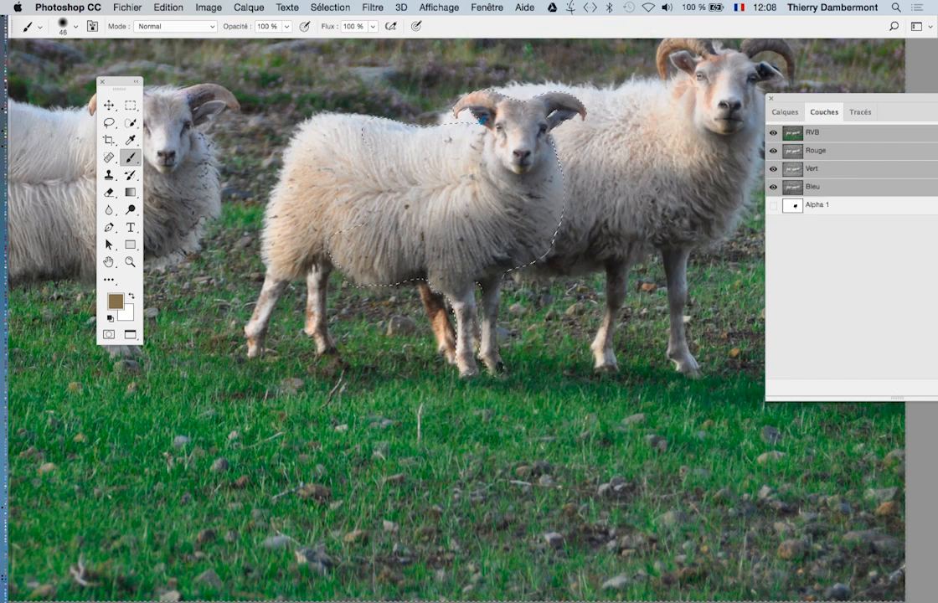
{"action": "left_click_drag", "start_coordinate": [818, 109], "coordinate": [472, 96]}
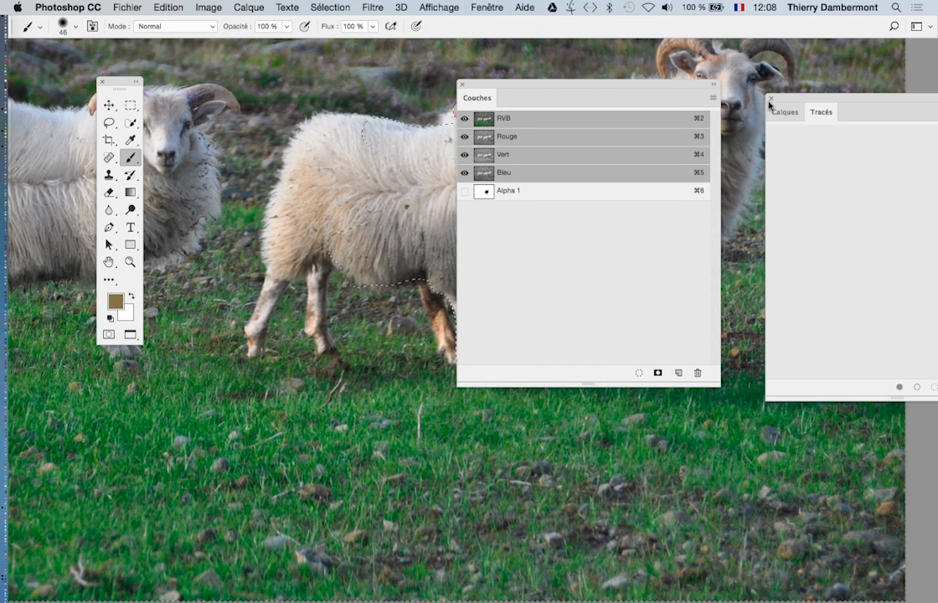
Step: Enlarge the channel thumbnails and make the Channels panel tall enough to show every channel beside the middle sheep
{"action": "left_click", "coordinate": [713, 97]}
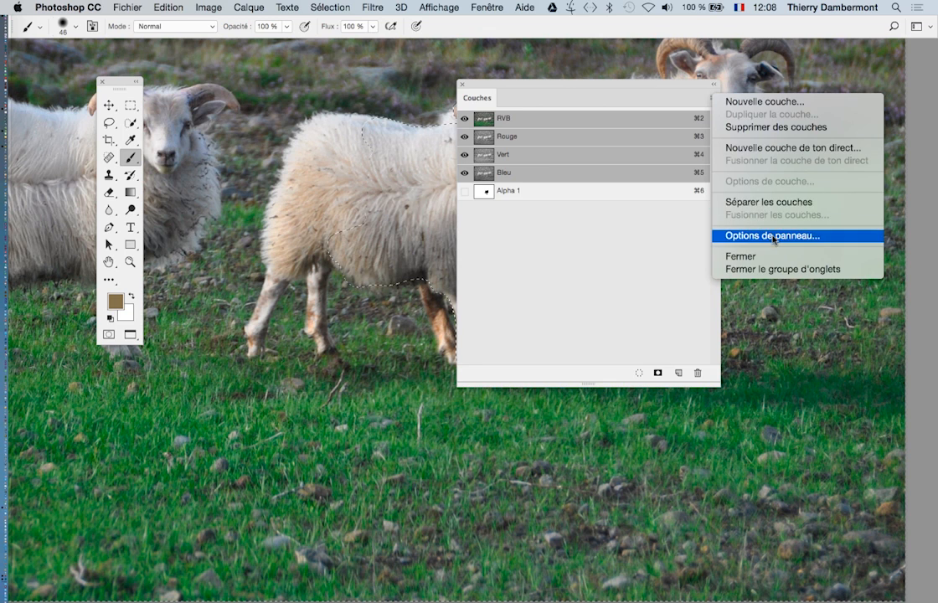
{"action": "left_click", "coordinate": [737, 236]}
{"action": "left_click", "coordinate": [538, 225]}
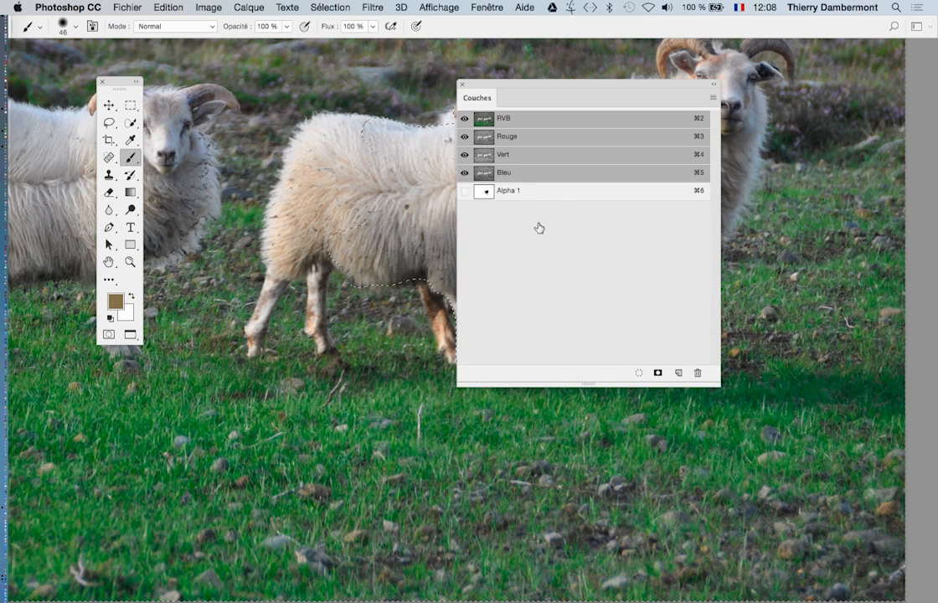
{"action": "left_click_drag", "start_coordinate": [566, 87], "coordinate": [706, 94]}
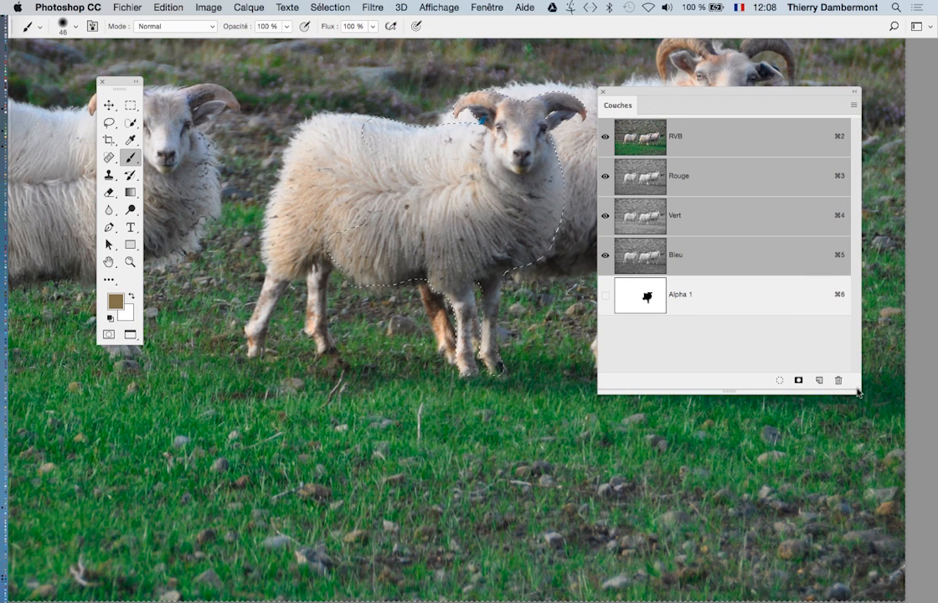
{"action": "left_click_drag", "start_coordinate": [814, 486], "coordinate": [805, 485]}
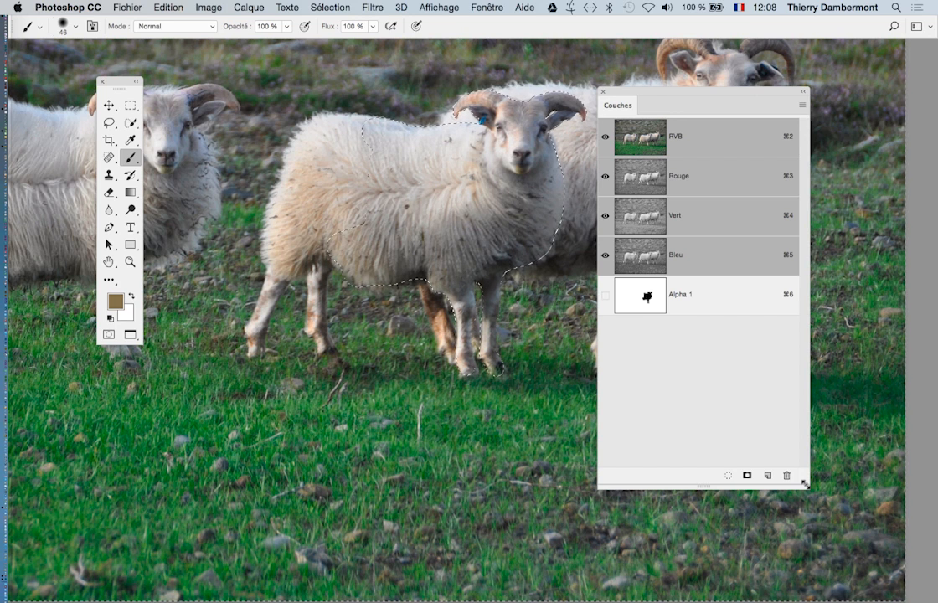
{"action": "left_click_drag", "start_coordinate": [630, 95], "coordinate": [686, 93]}
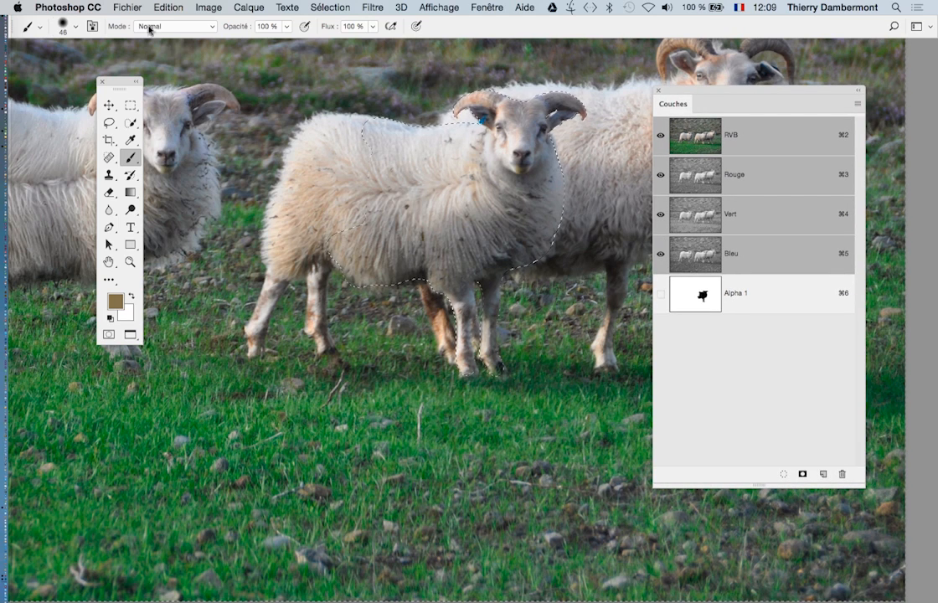
Step: Save the photo in Photoshop format with its alpha channels in the tampon-nov2016 folder
{"action": "left_click", "coordinate": [128, 7]}
{"action": "left_click", "coordinate": [168, 145]}
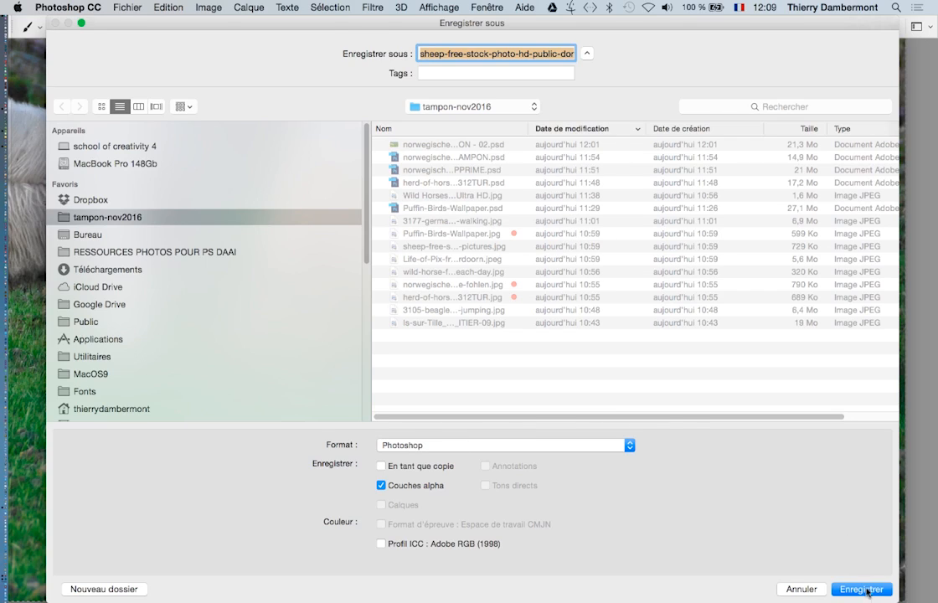
{"action": "left_click", "coordinate": [869, 594]}
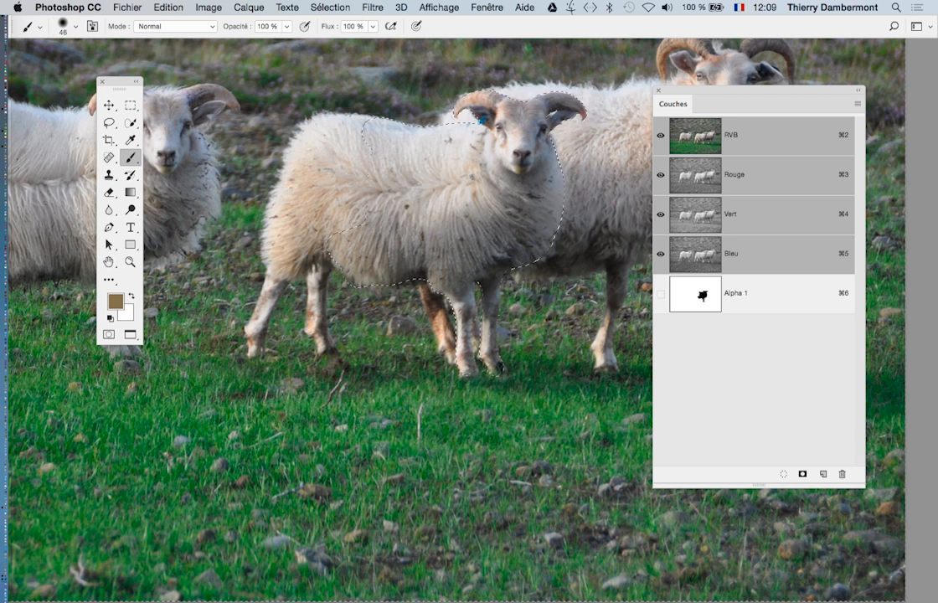
Step: Fit the whole photo in view and move the channels and tools panels clear of it
{"action": "key", "text": "super+minus"}
{"action": "key", "text": "super+minus"}
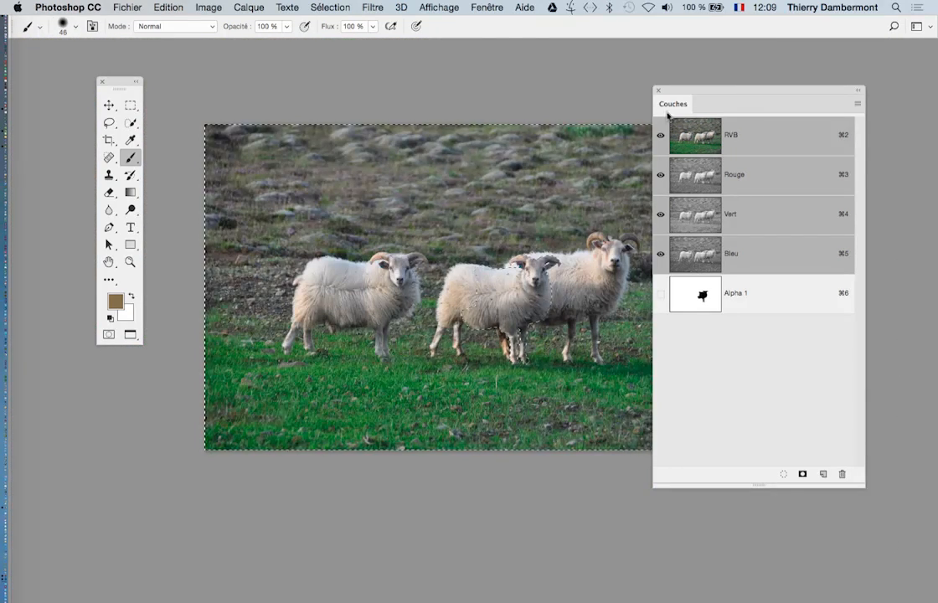
{"action": "left_click_drag", "start_coordinate": [683, 90], "coordinate": [791, 77]}
{"action": "scroll", "coordinate": [478, 148], "scroll_direction": "down", "scroll_amount": 3}
{"action": "scroll", "coordinate": [478, 147], "scroll_direction": "right", "scroll_amount": 3}
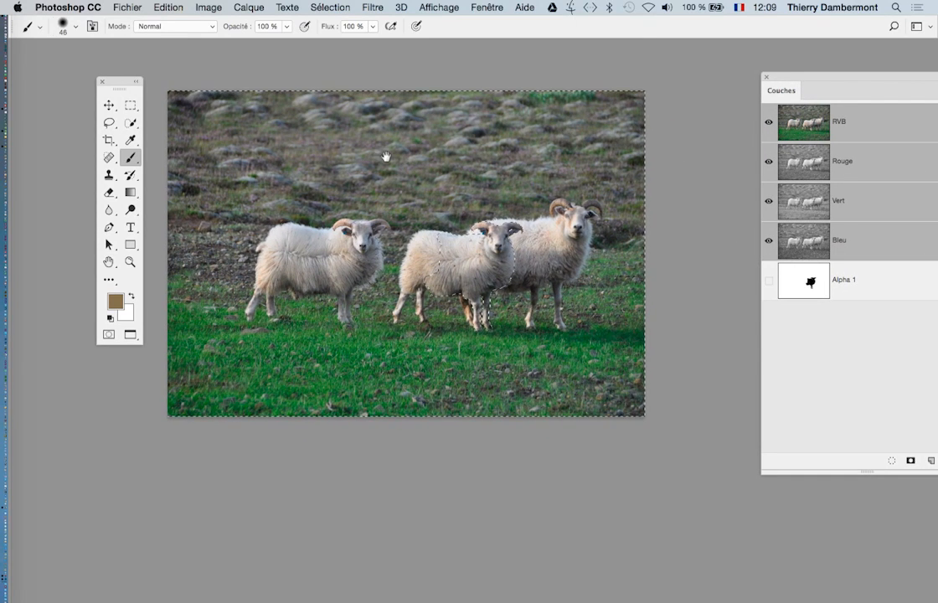
{"action": "left_click_drag", "start_coordinate": [117, 81], "coordinate": [82, 71]}
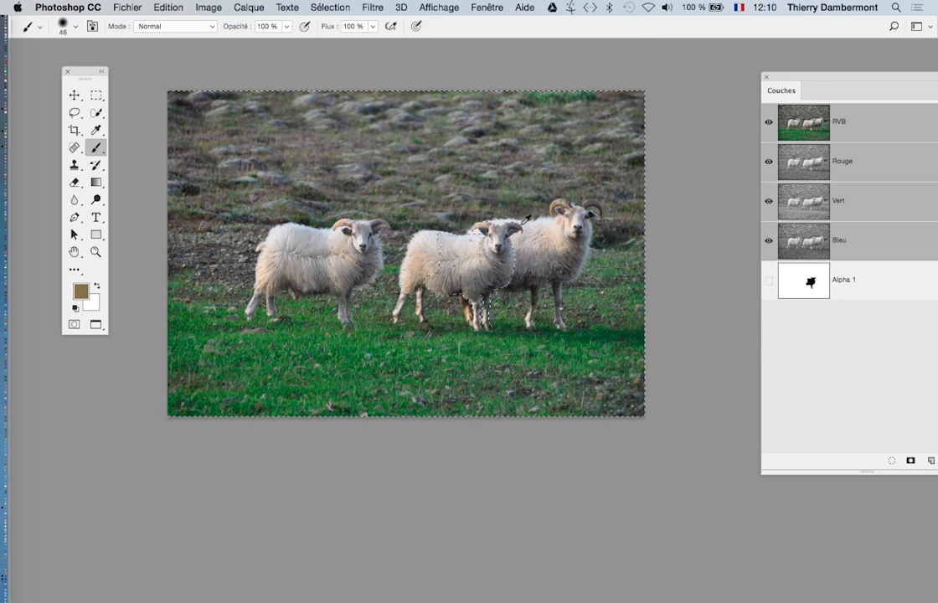
{"action": "scroll", "coordinate": [522, 226], "scroll_direction": "down", "scroll_amount": 5}
{"action": "scroll", "coordinate": [527, 223], "scroll_direction": "up", "scroll_amount": 5}
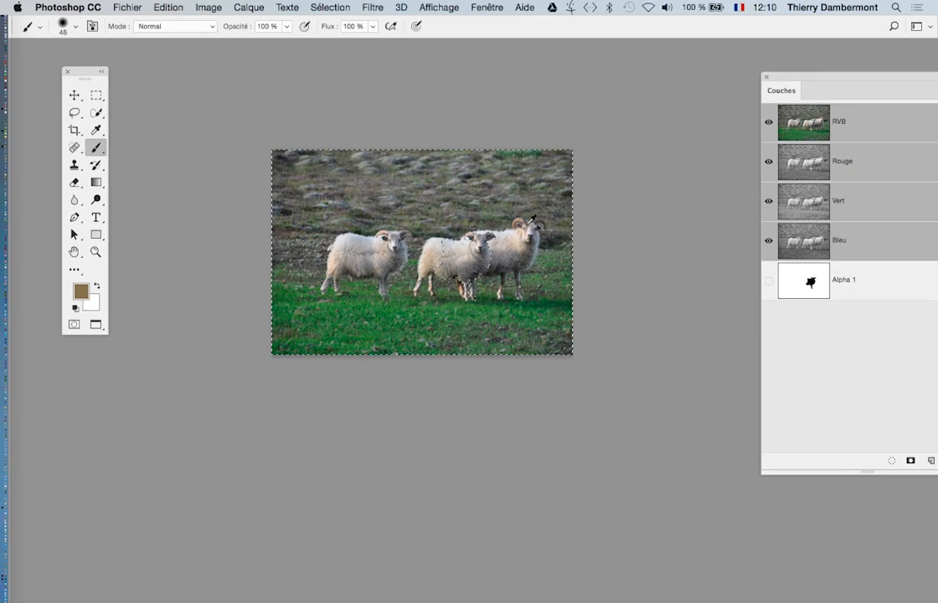
{"action": "scroll", "coordinate": [532, 219], "scroll_direction": "up", "scroll_amount": 3}
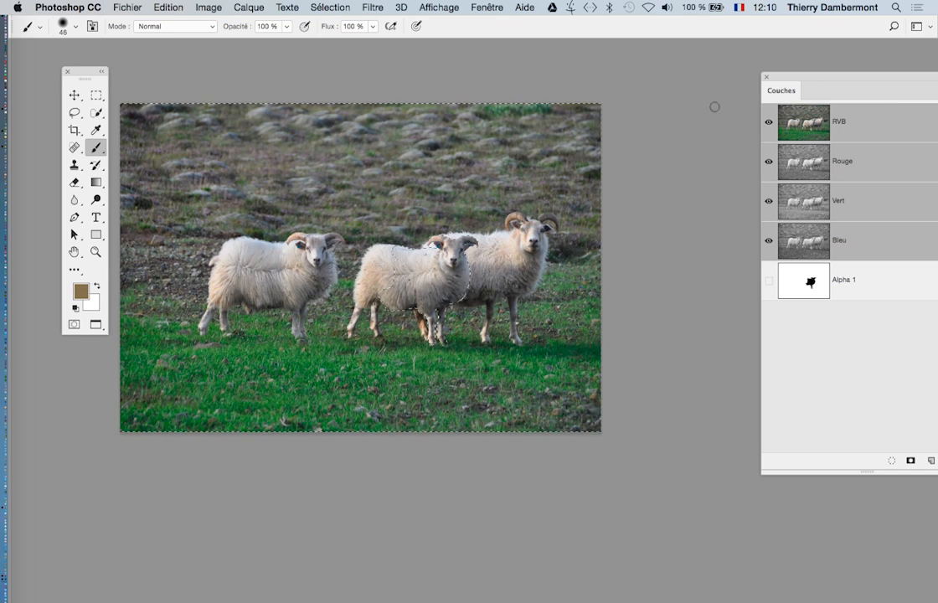
Step: Bring back the Layers panel to add an empty layer above the background, and close the Channels panel
{"action": "left_click_drag", "start_coordinate": [827, 78], "coordinate": [339, 464]}
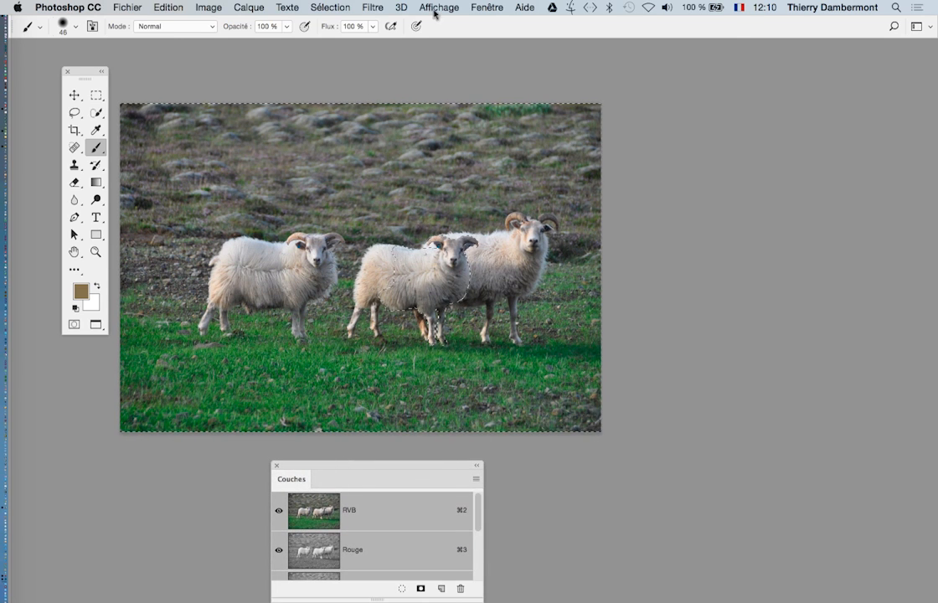
{"action": "left_click", "coordinate": [487, 8]}
{"action": "left_click", "coordinate": [528, 143]}
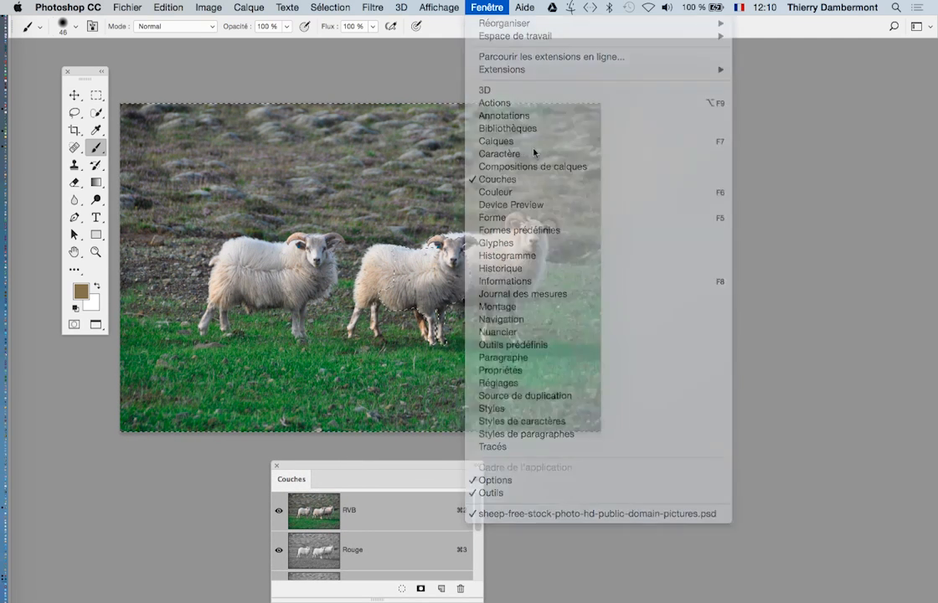
{"action": "left_click_drag", "start_coordinate": [852, 103], "coordinate": [712, 101]}
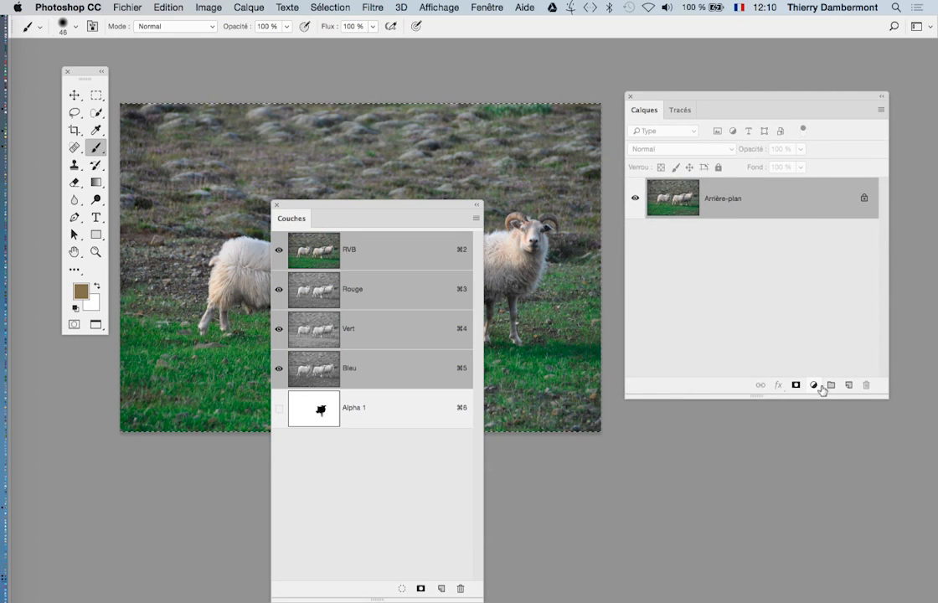
{"action": "left_click", "coordinate": [849, 386]}
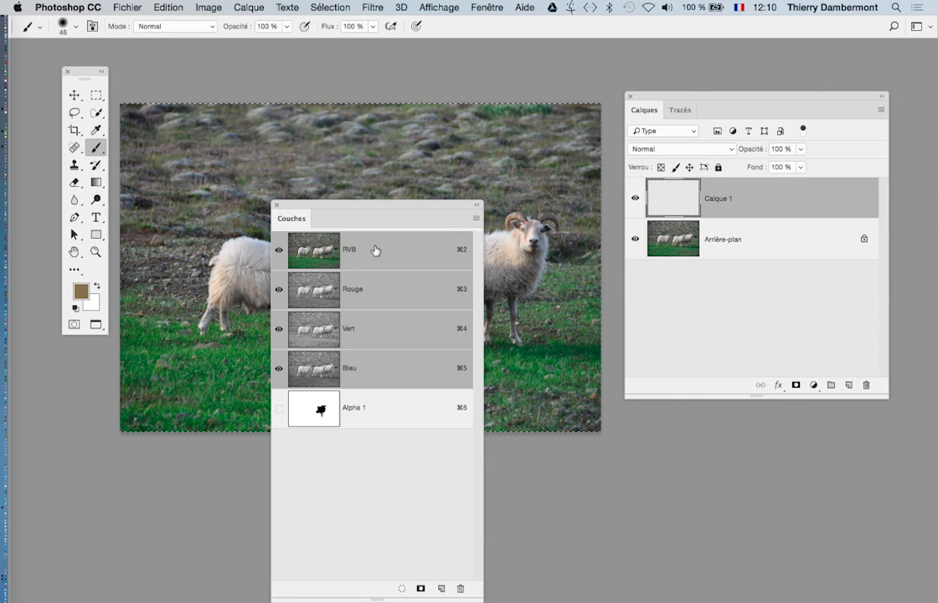
{"action": "left_click", "coordinate": [279, 206]}
Step: Clone the neighbouring background over the rear sheep's head and chest on the new layer, using a 139 px Clone Stamp
{"action": "left_click", "coordinate": [73, 166]}
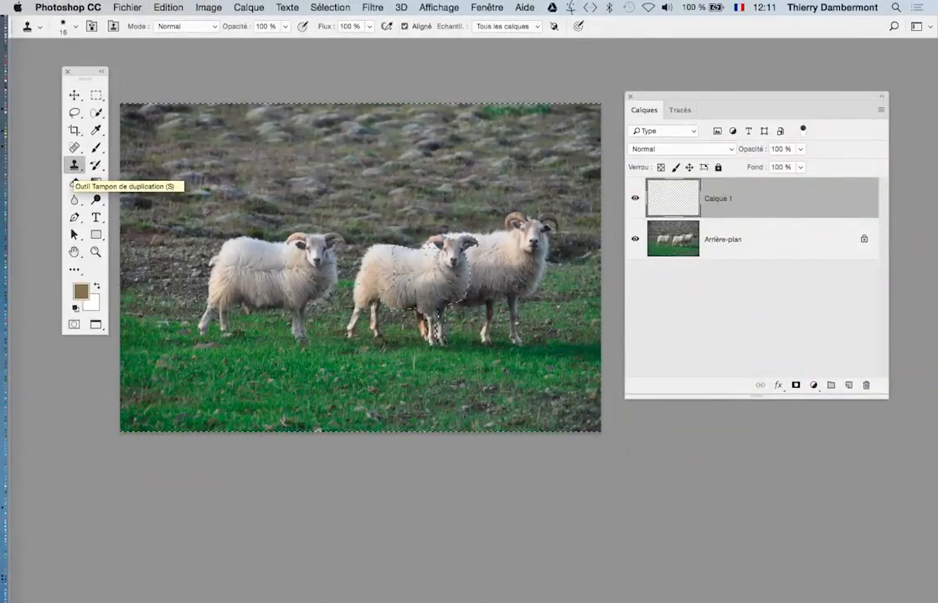
{"action": "left_click_drag", "start_coordinate": [303, 267], "coordinate": [369, 262]}
{"action": "left_click_drag", "start_coordinate": [494, 285], "coordinate": [484, 283]}
{"action": "scroll", "coordinate": [484, 283], "scroll_direction": "right", "scroll_amount": 5}
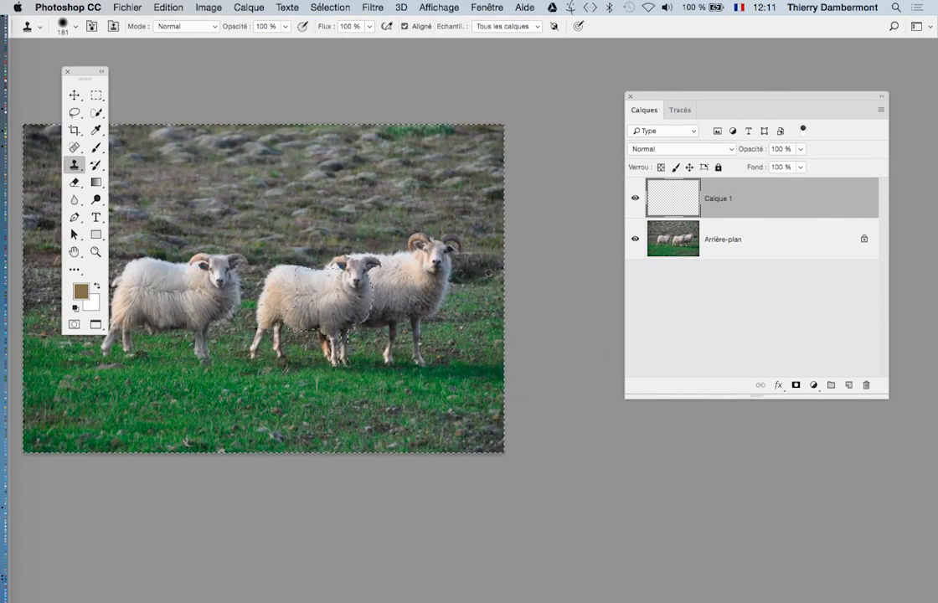
{"action": "scroll", "coordinate": [480, 253], "scroll_direction": "up", "scroll_amount": 4}
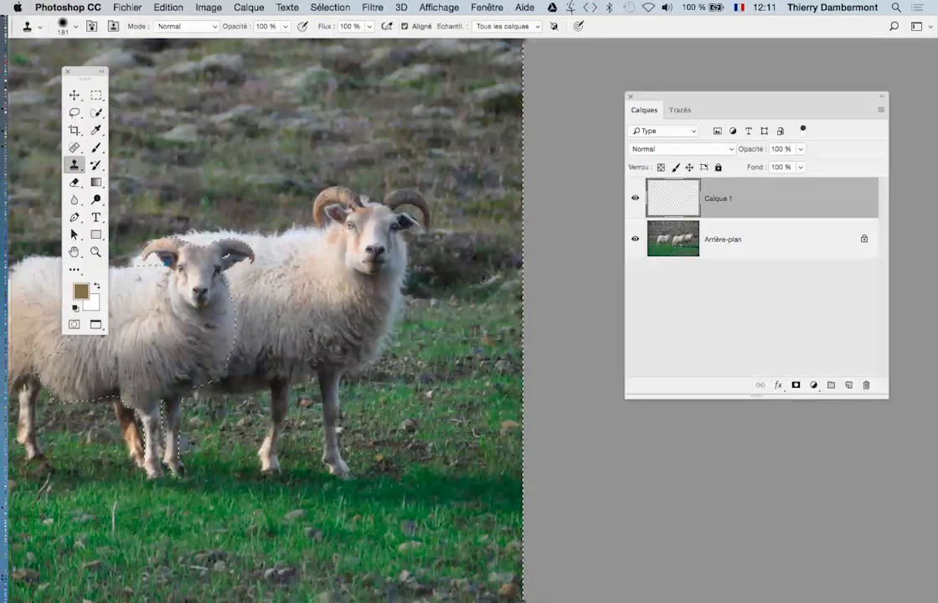
{"action": "left_click_drag", "start_coordinate": [467, 281], "coordinate": [446, 285]}
{"action": "mouse_move", "coordinate": [399, 234]}
{"action": "left_mouse_down"}
{"action": "mouse_move", "coordinate": [364, 235]}
{"action": "mouse_move", "coordinate": [377, 239]}
{"action": "mouse_move", "coordinate": [357, 186]}
{"action": "mouse_move", "coordinate": [335, 310]}
{"action": "mouse_move", "coordinate": [301, 327]}
{"action": "mouse_move", "coordinate": [306, 394]}
{"action": "mouse_move", "coordinate": [314, 226]}
{"action": "mouse_move", "coordinate": [298, 188]}
{"action": "mouse_move", "coordinate": [281, 210]}
{"action": "left_mouse_up"}
{"action": "left_click_drag", "start_coordinate": [404, 328], "coordinate": [548, 321]}
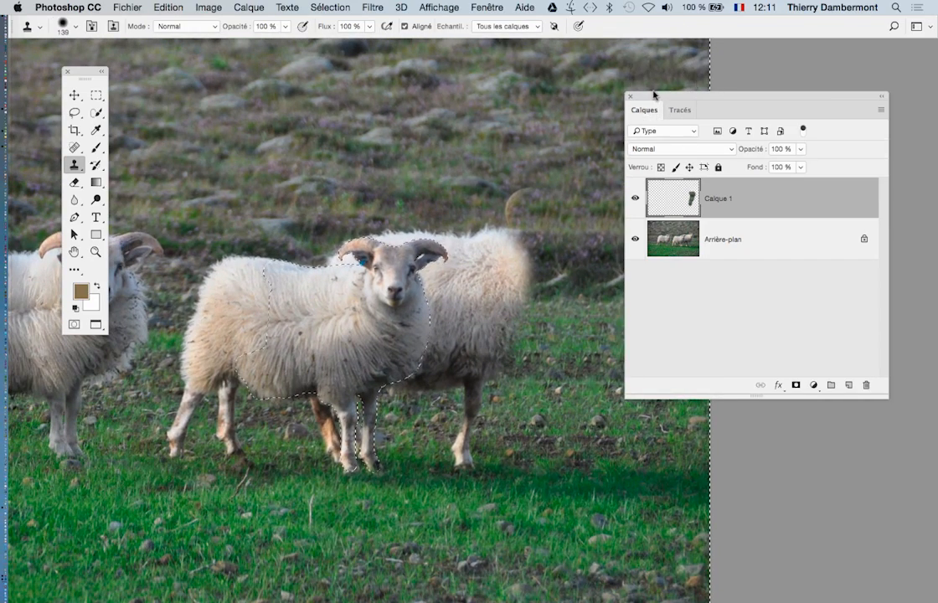
Step: Clone background over the rear sheep's body just beside the middle sheep's head and neck with the 139 px Clone Stamp
{"action": "left_click_drag", "start_coordinate": [654, 94], "coordinate": [776, 313]}
{"action": "scroll", "coordinate": [618, 278], "scroll_direction": "left", "scroll_amount": 5}
{"action": "scroll", "coordinate": [586, 252], "scroll_direction": "down", "scroll_amount": 3}
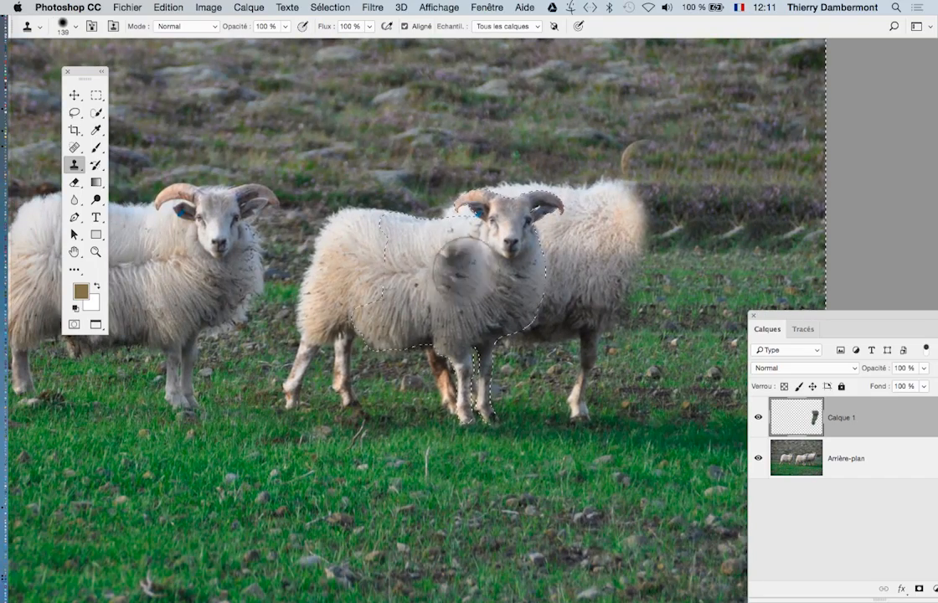
{"action": "scroll", "coordinate": [318, 300], "scroll_direction": "down", "scroll_amount": 5}
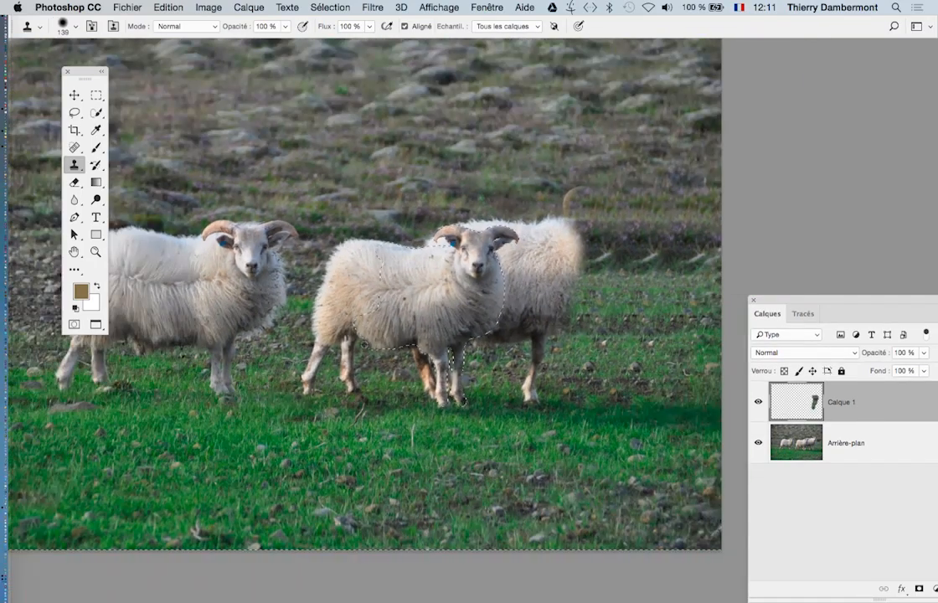
{"action": "left_click_drag", "start_coordinate": [298, 310], "coordinate": [495, 323]}
{"action": "scroll", "coordinate": [191, 202], "scroll_direction": "down", "scroll_amount": 1}
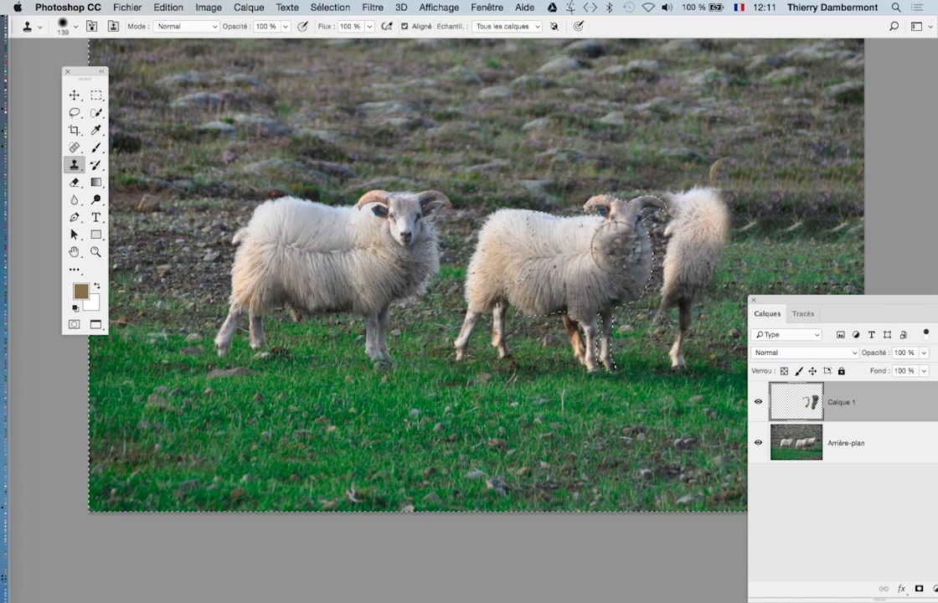
Step: Sample the stony ground behind the first sheep and clone it over the rear sheep's remaining body and leg at 179 px
{"action": "left_click_drag", "start_coordinate": [227, 219], "coordinate": [161, 199]}
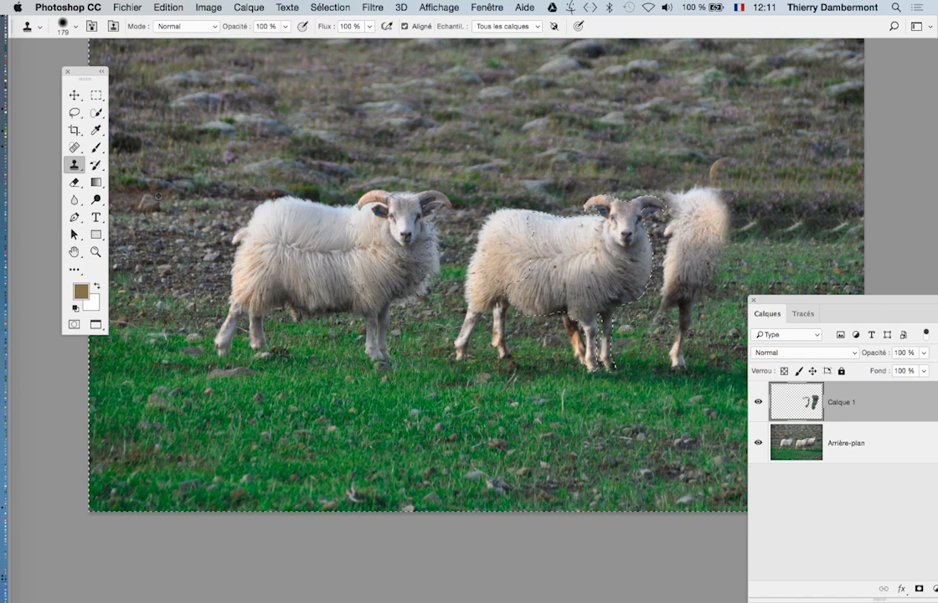
{"action": "left_click", "coordinate": [159, 196], "text": "alt"}
{"action": "mouse_move", "coordinate": [668, 214]}
{"action": "left_mouse_down"}
{"action": "mouse_move", "coordinate": [709, 199]}
{"action": "mouse_move", "coordinate": [715, 186]}
{"action": "mouse_move", "coordinate": [683, 335]}
{"action": "left_mouse_up"}
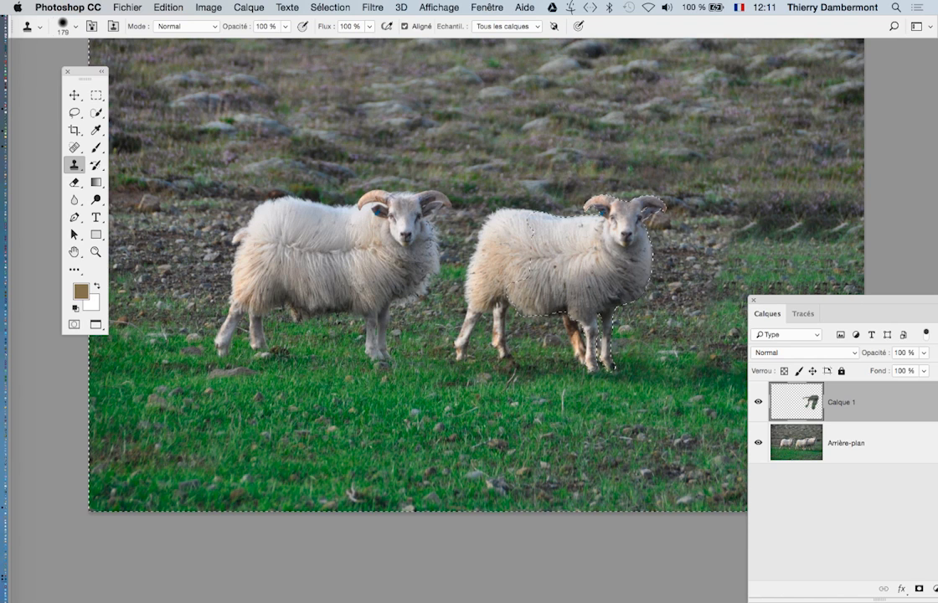
Step: Move the Layers panel out of the way and extend the stony ground beside the middle sheep with a 206 px Clone Stamp
{"action": "left_click_drag", "start_coordinate": [775, 308], "coordinate": [795, 538]}
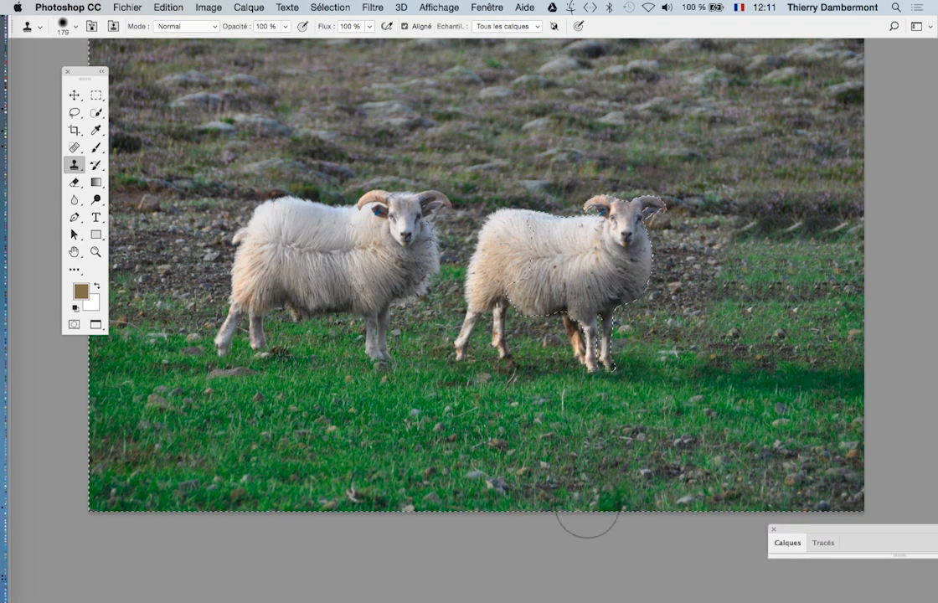
{"action": "scroll", "coordinate": [486, 428], "scroll_direction": "down", "scroll_amount": 2}
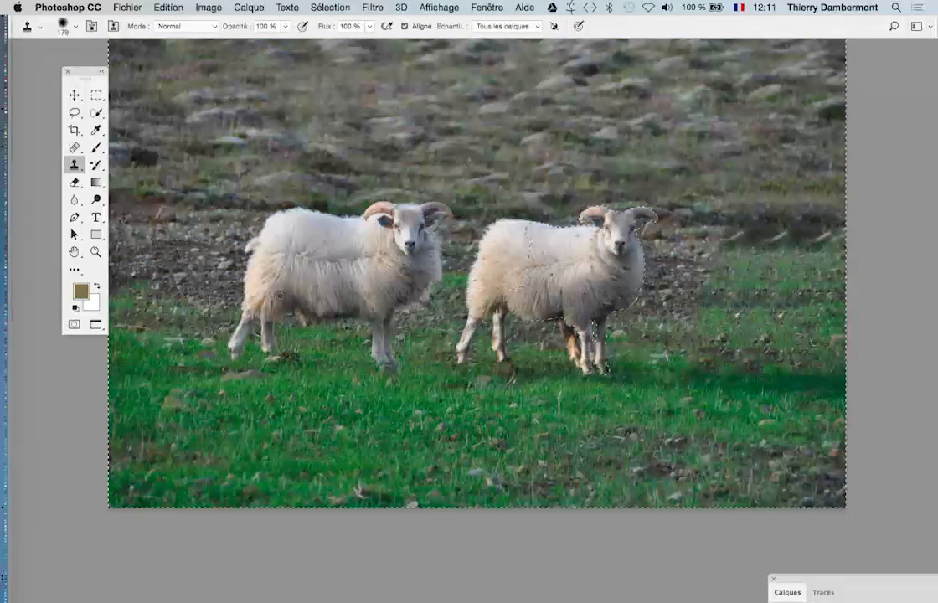
{"action": "left_click_drag", "start_coordinate": [429, 324], "coordinate": [435, 324]}
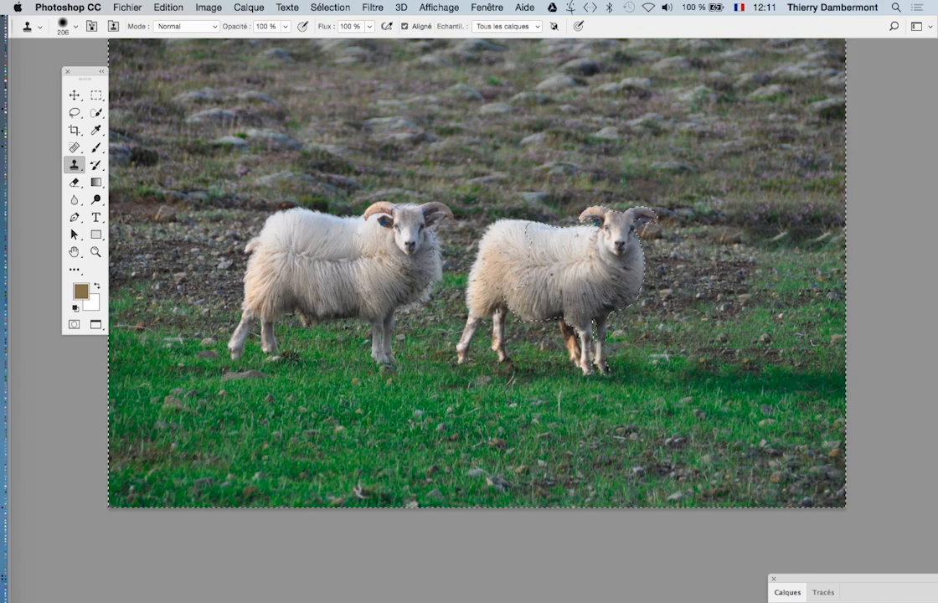
{"action": "scroll", "coordinate": [751, 222], "scroll_direction": "up", "scroll_amount": 2}
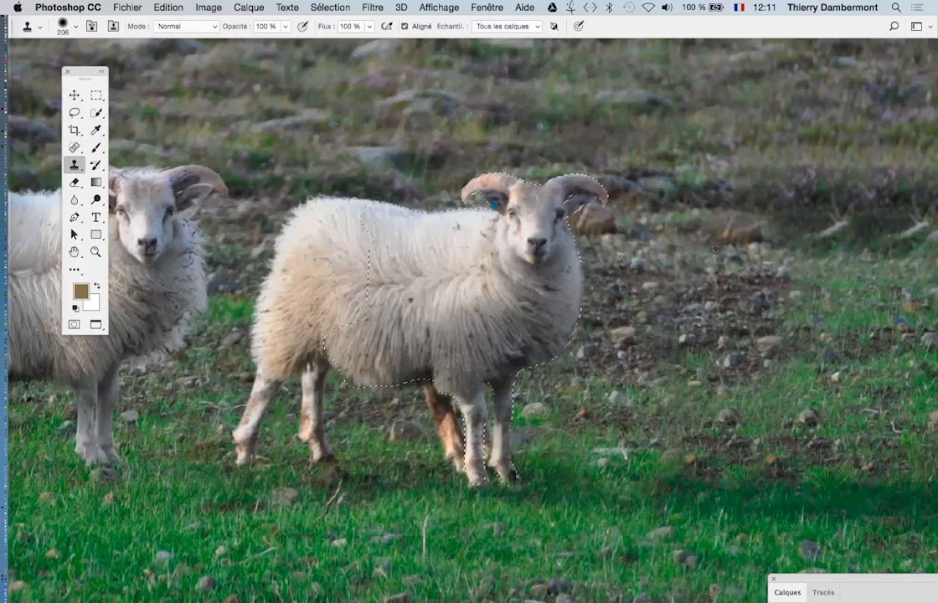
Step: Sample the dark heath strip and clone it over the brown rock beside the middle sheep's horn at 145 px
{"action": "left_click_drag", "start_coordinate": [796, 189], "coordinate": [744, 183]}
{"action": "left_click", "coordinate": [856, 202], "text": "alt"}
{"action": "left_click", "coordinate": [753, 175], "text": "alt"}
{"action": "left_click_drag", "start_coordinate": [603, 186], "coordinate": [528, 166]}
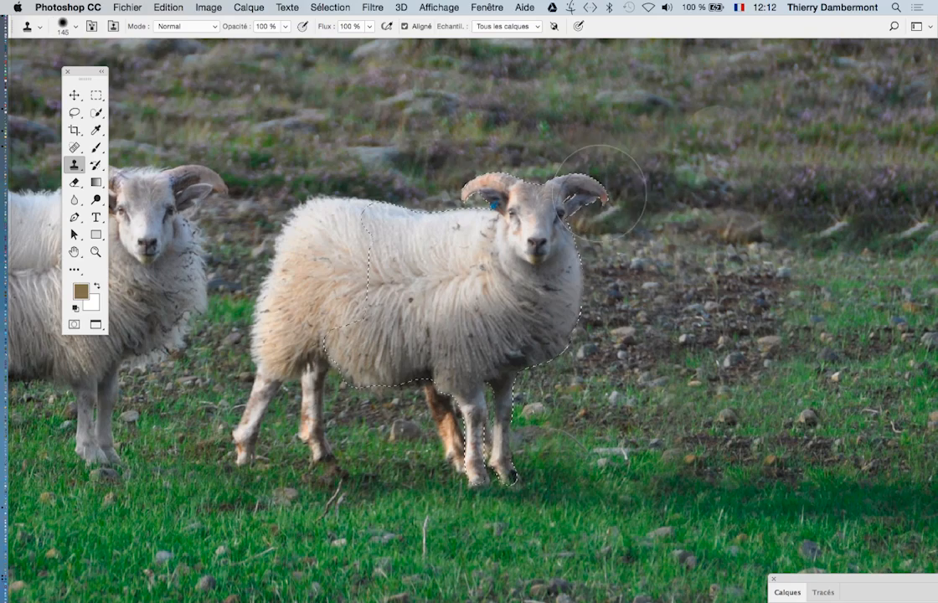
Step: Clone over the repeated pale twig along the edge of the heath, reducing the Clone Stamp to 109 px and 66 px
{"action": "scroll", "coordinate": [469, 318], "scroll_direction": "down", "scroll_amount": 5}
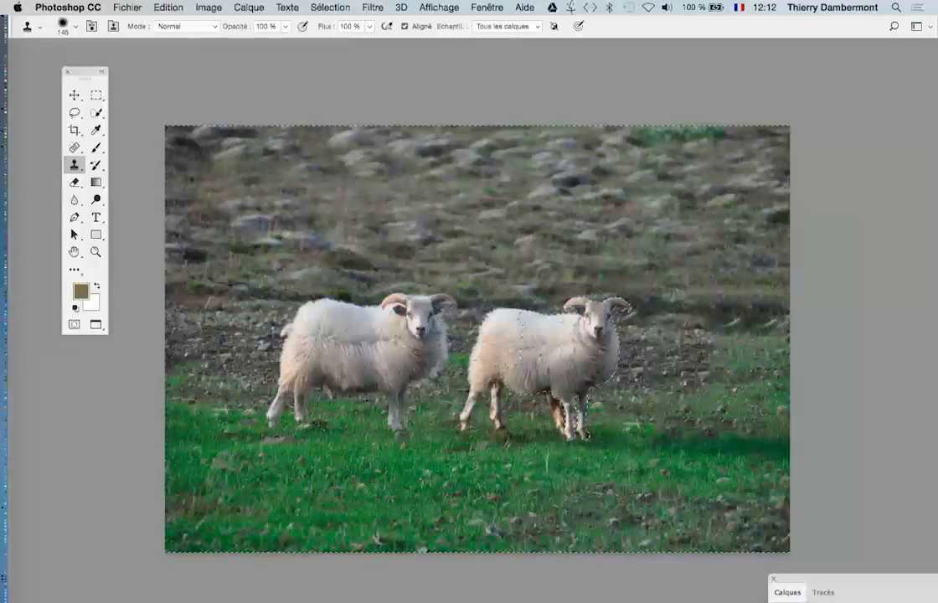
{"action": "scroll", "coordinate": [670, 318], "scroll_direction": "up", "scroll_amount": 2}
{"action": "left_click_drag", "start_coordinate": [674, 329], "coordinate": [650, 331]}
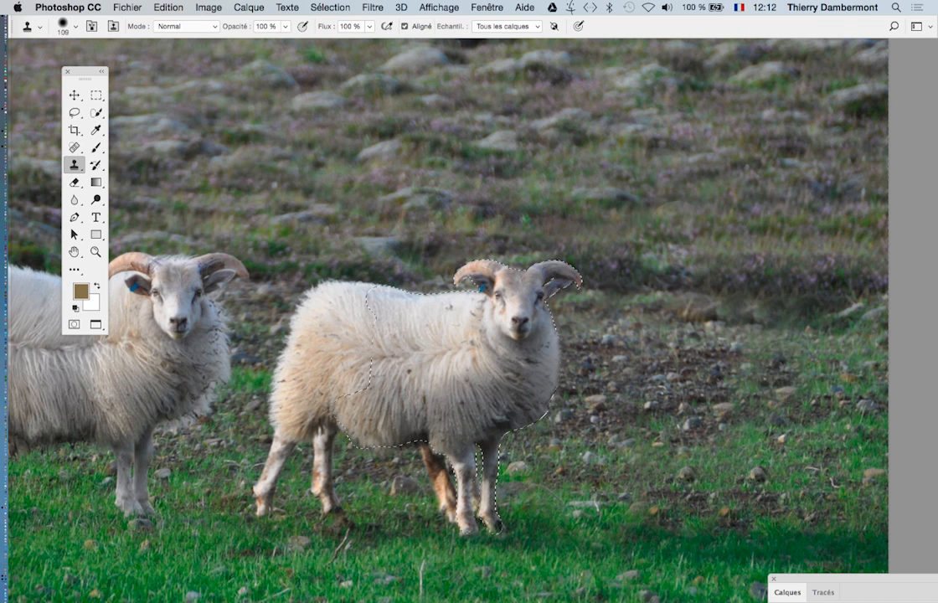
{"action": "left_click_drag", "start_coordinate": [683, 309], "coordinate": [670, 310]}
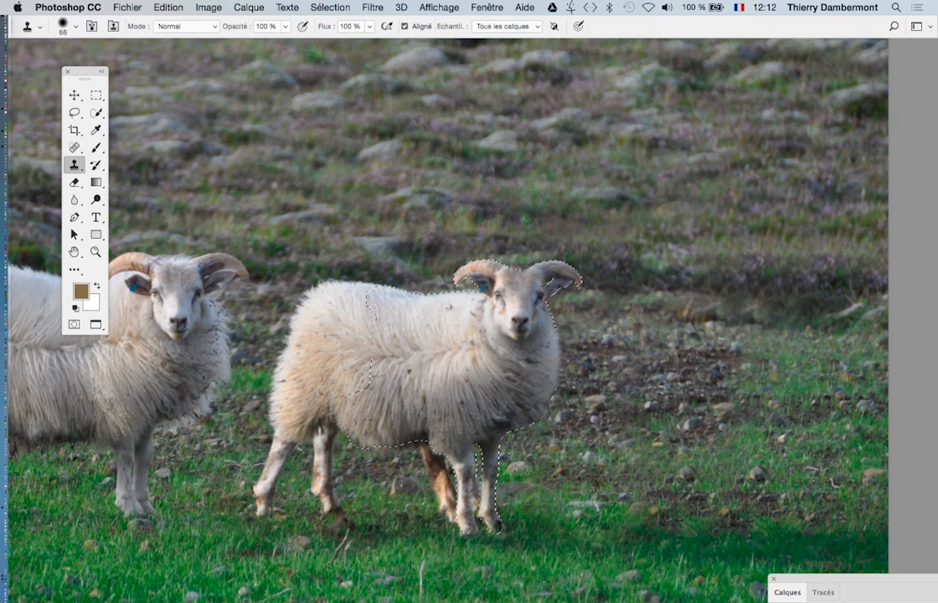
Step: Deselect the protective selection to check the retouch around the middle sheep, and undo the deselection
{"action": "scroll", "coordinate": [718, 411], "scroll_direction": "down", "scroll_amount": 5}
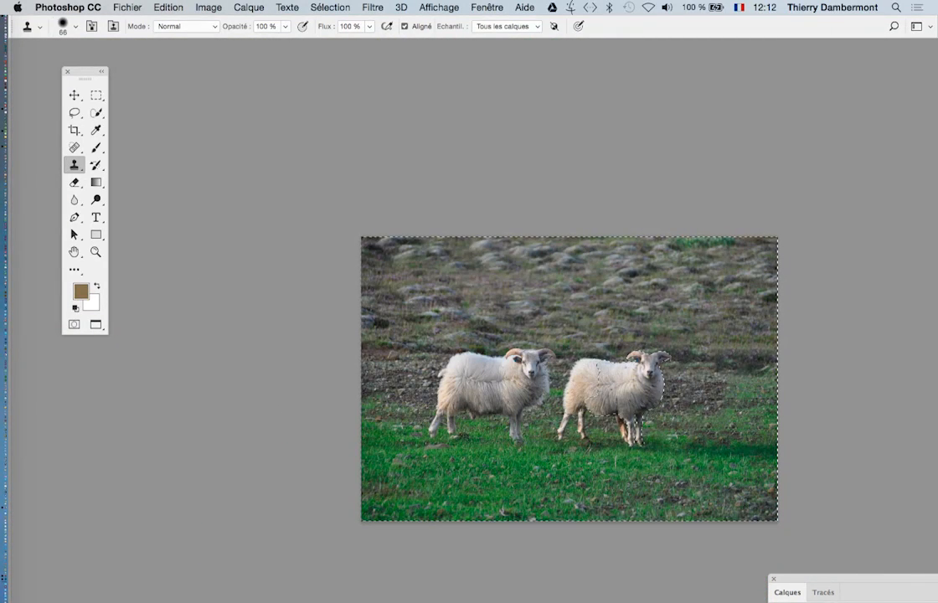
{"action": "scroll", "coordinate": [573, 427], "scroll_direction": "up", "scroll_amount": 3}
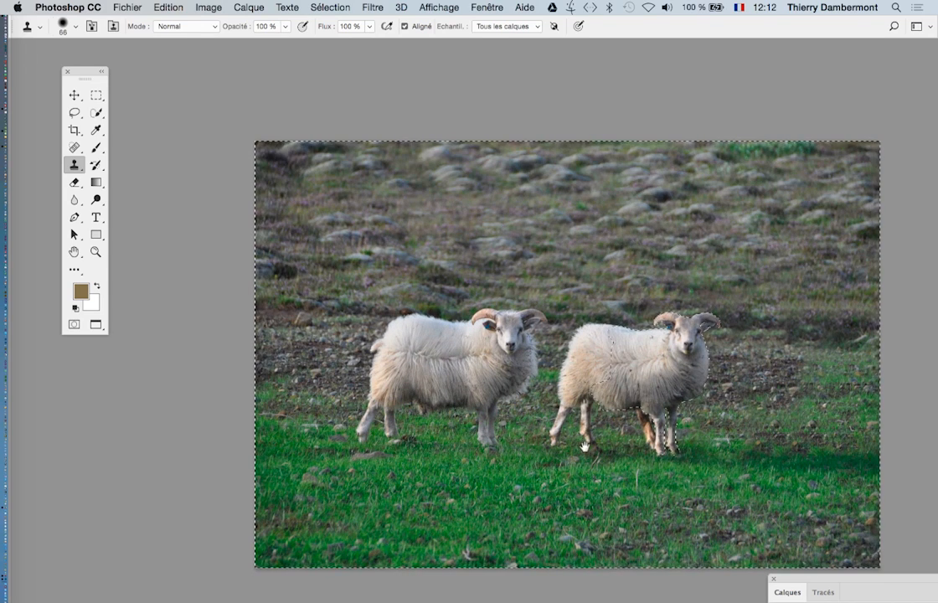
{"action": "left_click_drag", "start_coordinate": [585, 449], "coordinate": [557, 395]}
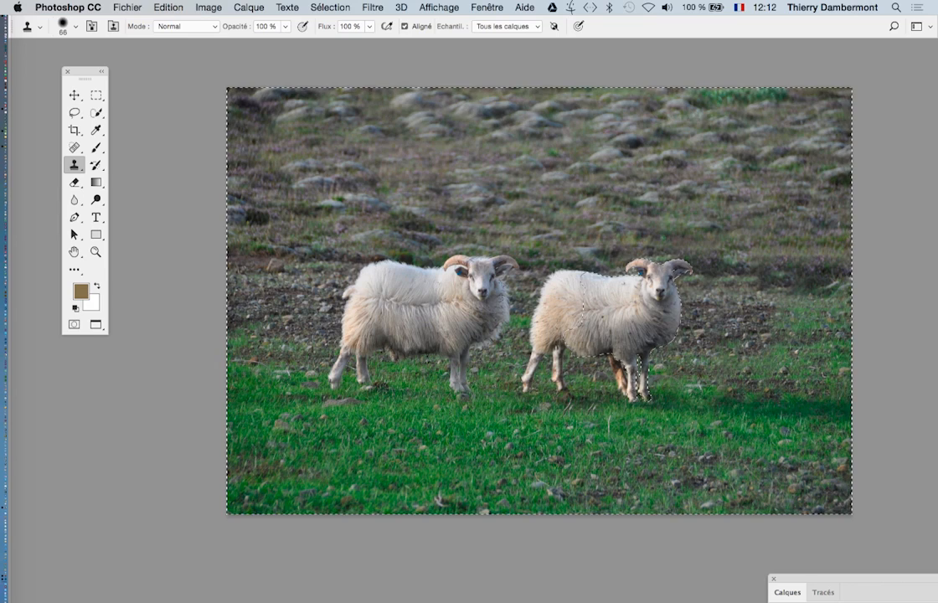
{"action": "left_click", "coordinate": [330, 7]}
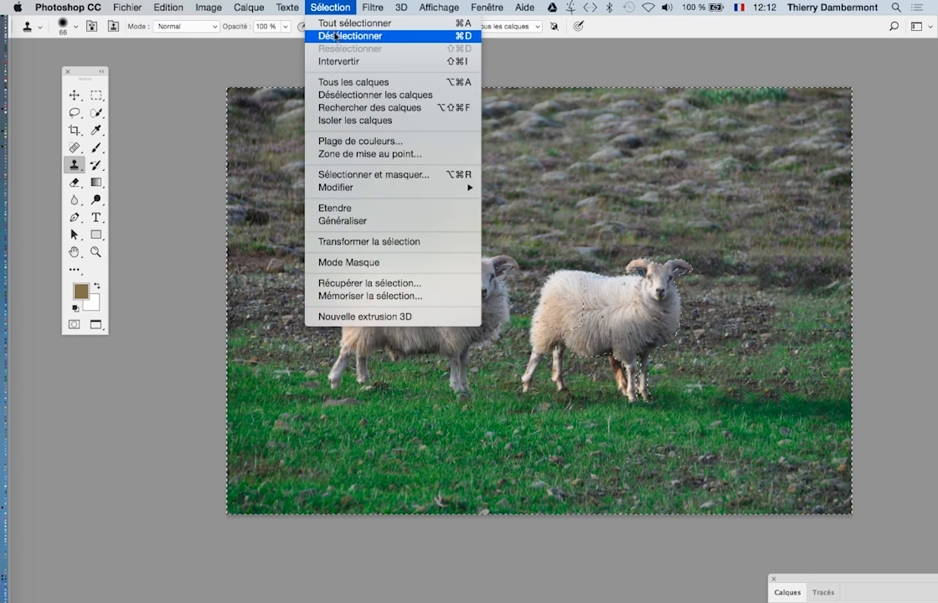
{"action": "left_click", "coordinate": [339, 34]}
{"action": "scroll", "coordinate": [708, 340], "scroll_direction": "up", "scroll_amount": 3}
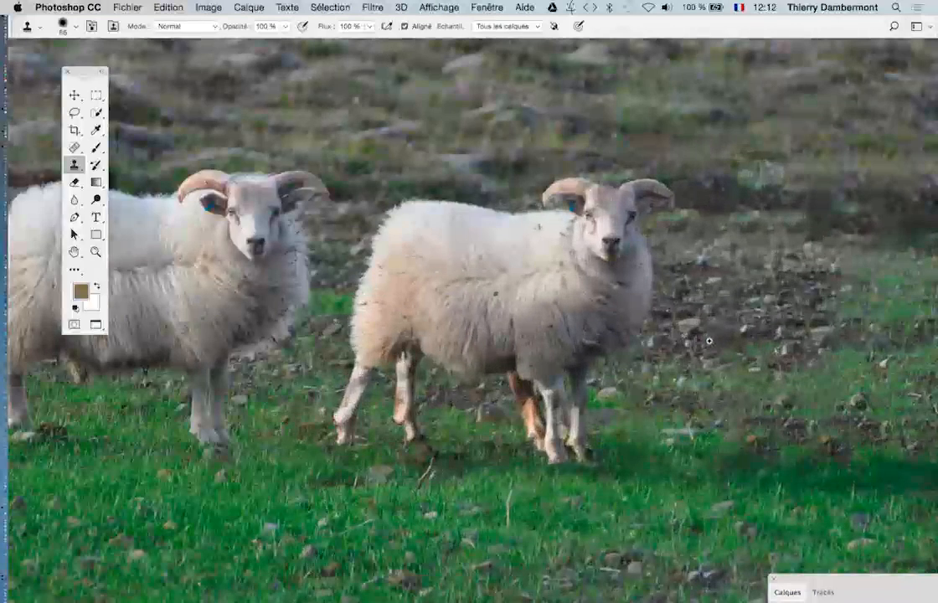
{"action": "scroll", "coordinate": [651, 307], "scroll_direction": "down", "scroll_amount": 3}
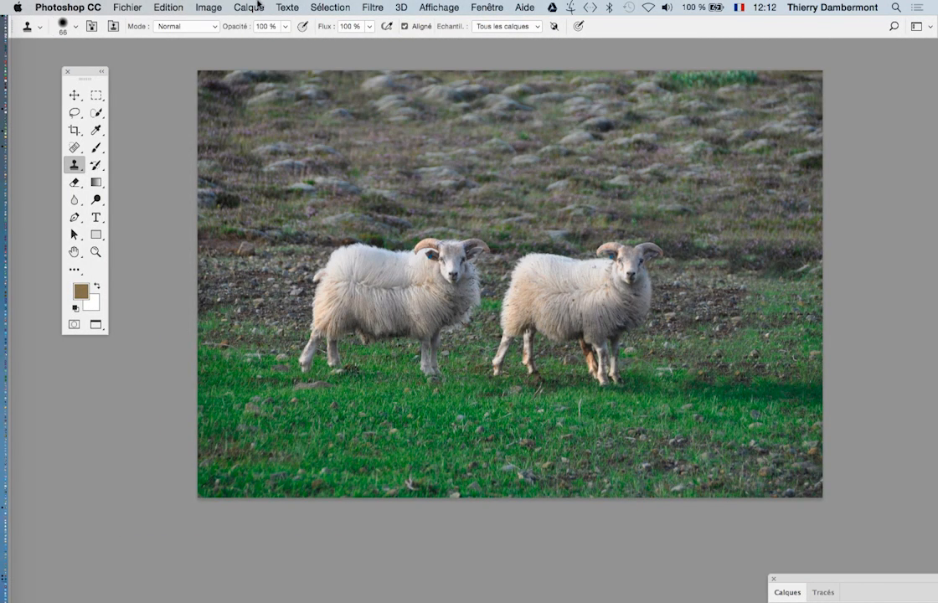
{"action": "left_click", "coordinate": [167, 7]}
{"action": "left_click", "coordinate": [155, 25]}
Step: Clone grass over the rear sheep's leftover brown leg behind the middle sheep's front legs, using a 136 px Clone Stamp
{"action": "scroll", "coordinate": [649, 339], "scroll_direction": "up", "scroll_amount": 3}
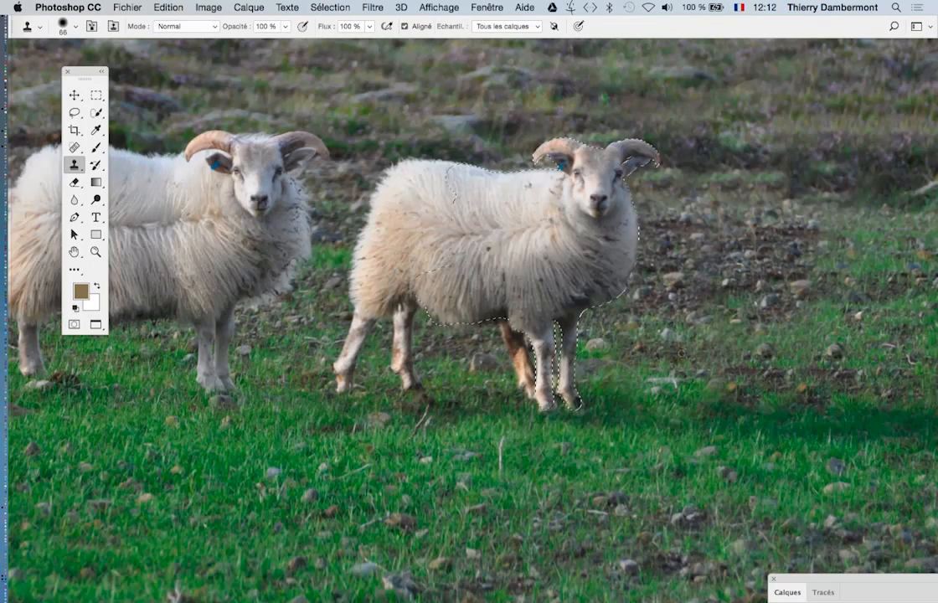
{"action": "left_click_drag", "start_coordinate": [688, 352], "coordinate": [733, 355]}
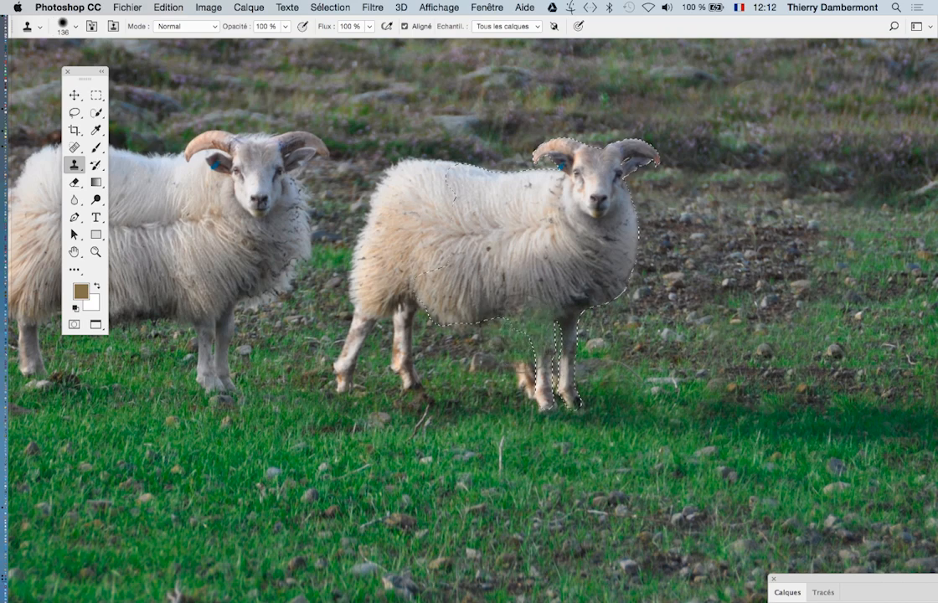
{"action": "left_click_drag", "start_coordinate": [519, 338], "coordinate": [531, 377]}
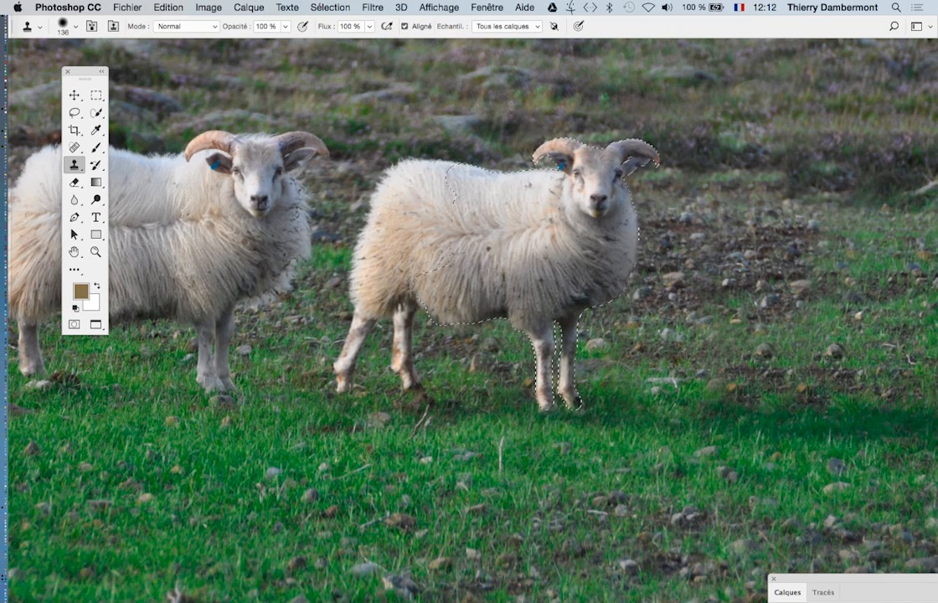
Step: Fit the whole photo in the window and remove the selection
{"action": "key", "text": "super+0"}
{"action": "key", "text": "super+a"}
{"action": "key", "text": "super+d"}
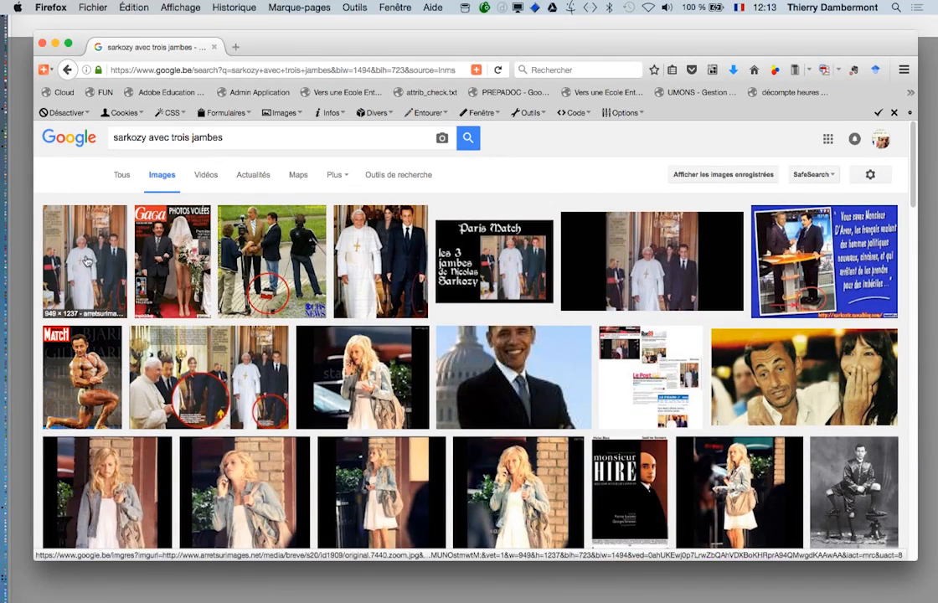
Step: In Firefox, open the "sarkozy avec trois jambes" portrait and circled double-page image results in new tabs and view both
{"action": "middle_click", "coordinate": [79, 229]}
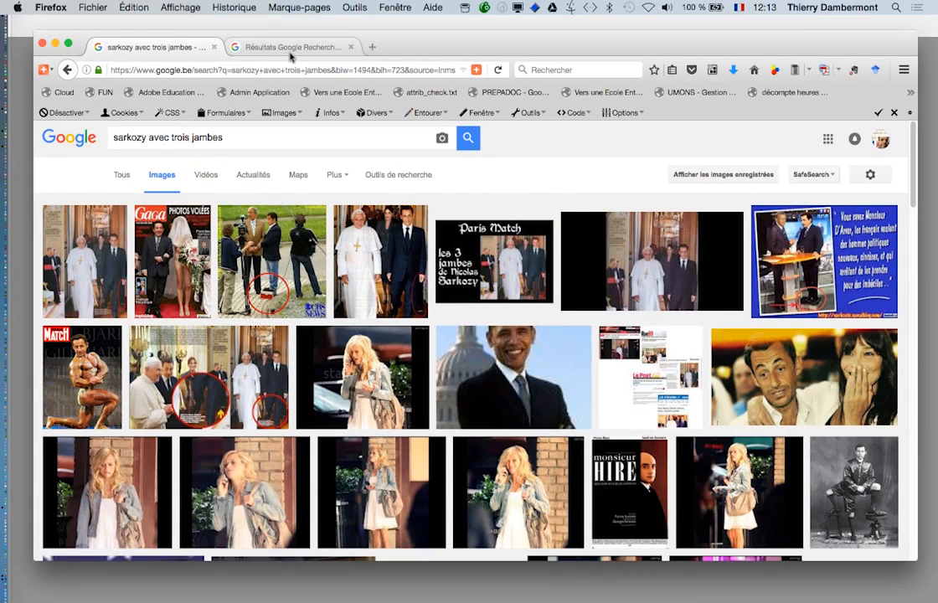
{"action": "middle_click", "coordinate": [266, 392]}
{"action": "left_click", "coordinate": [289, 47]}
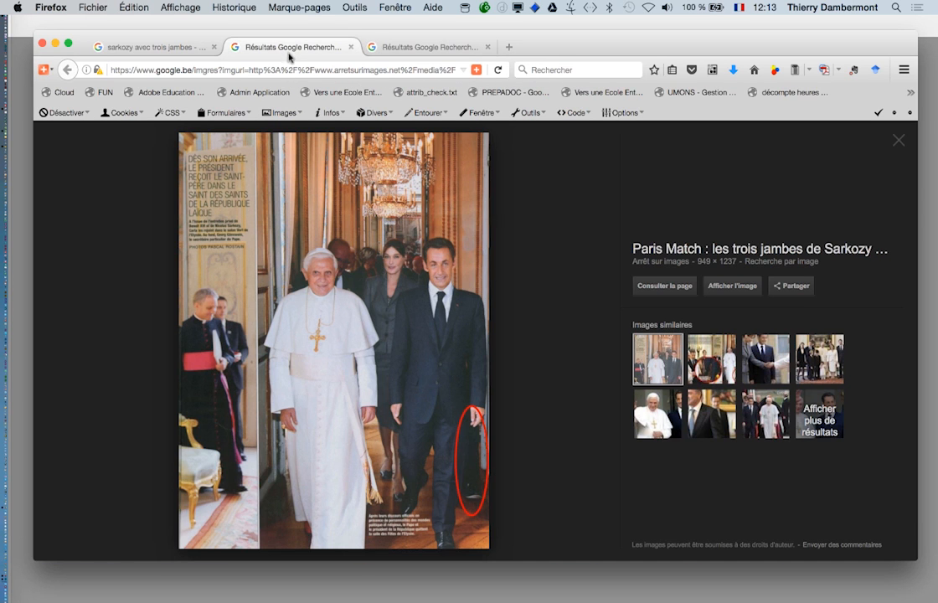
{"action": "left_click", "coordinate": [446, 48]}
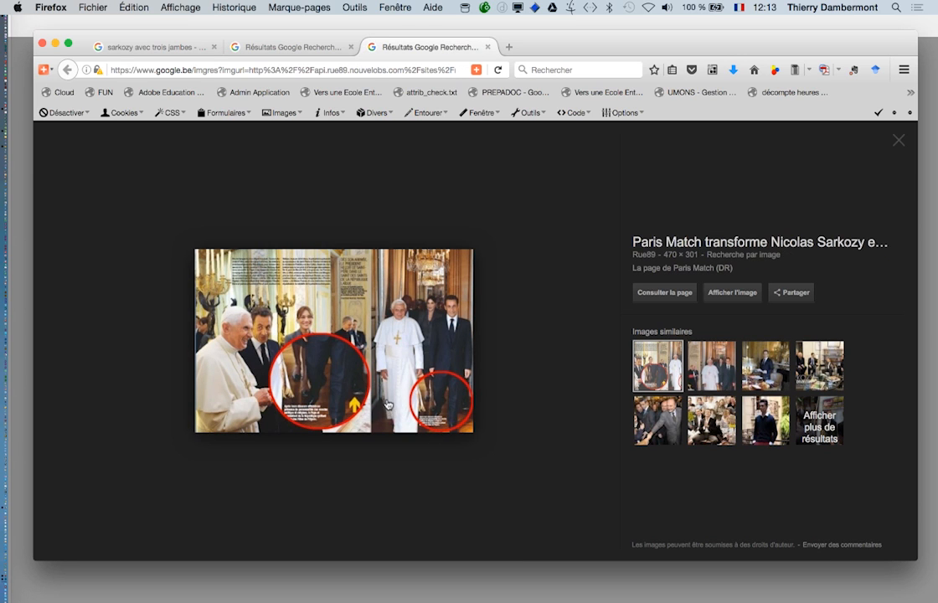
Step: Display the circled Paris Match double-page picture as a standalone image and return to the other result
{"action": "left_click", "coordinate": [734, 292]}
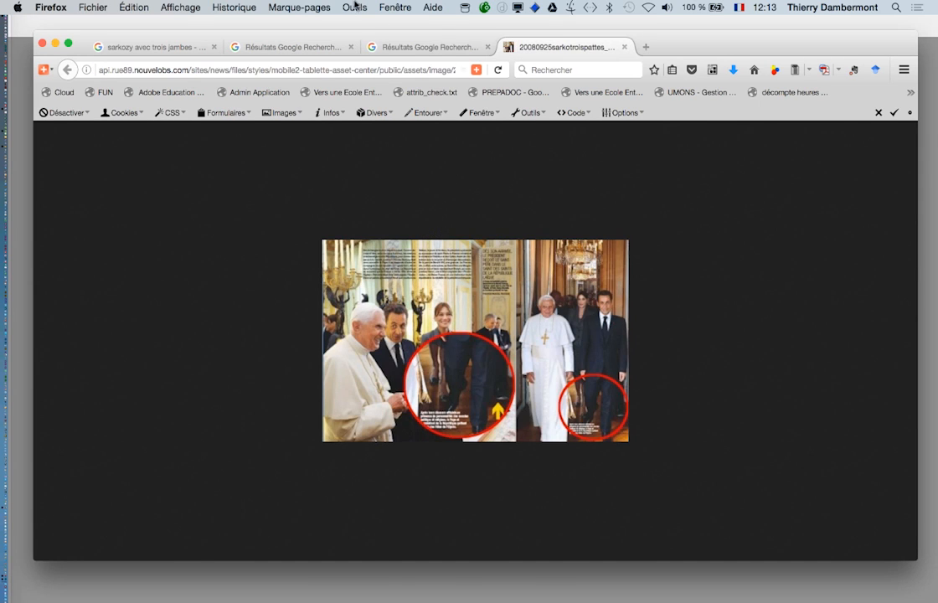
{"action": "left_click", "coordinate": [436, 49]}
{"action": "left_click", "coordinate": [732, 295]}
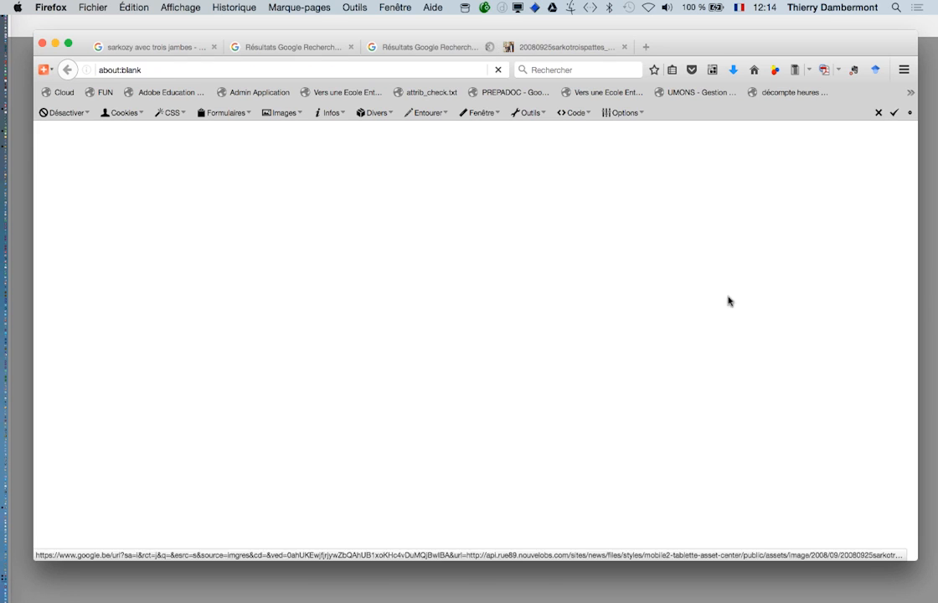
{"action": "left_click", "coordinate": [314, 50]}
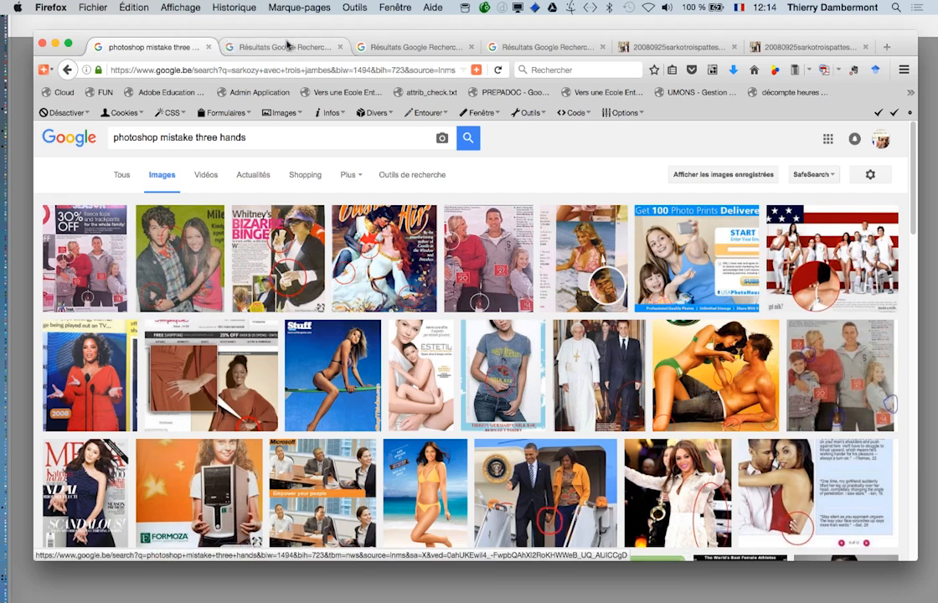
Step: View the Miley Cyrus and Obama extra-hand results from the "photoshop mistake three hands" image search
{"action": "left_click", "coordinate": [287, 48]}
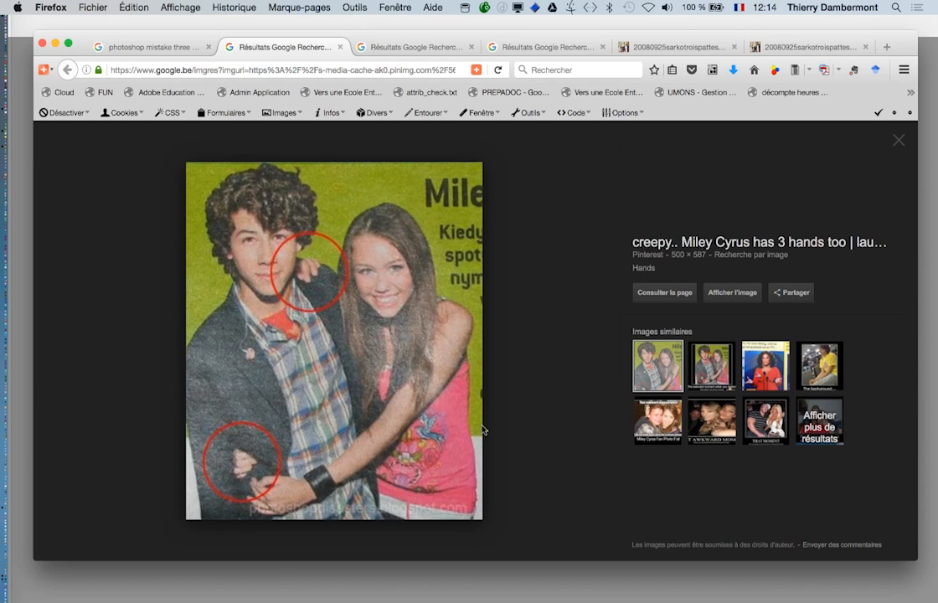
{"action": "left_click", "coordinate": [149, 48]}
{"action": "scroll", "coordinate": [289, 151], "scroll_direction": "down", "scroll_amount": 5}
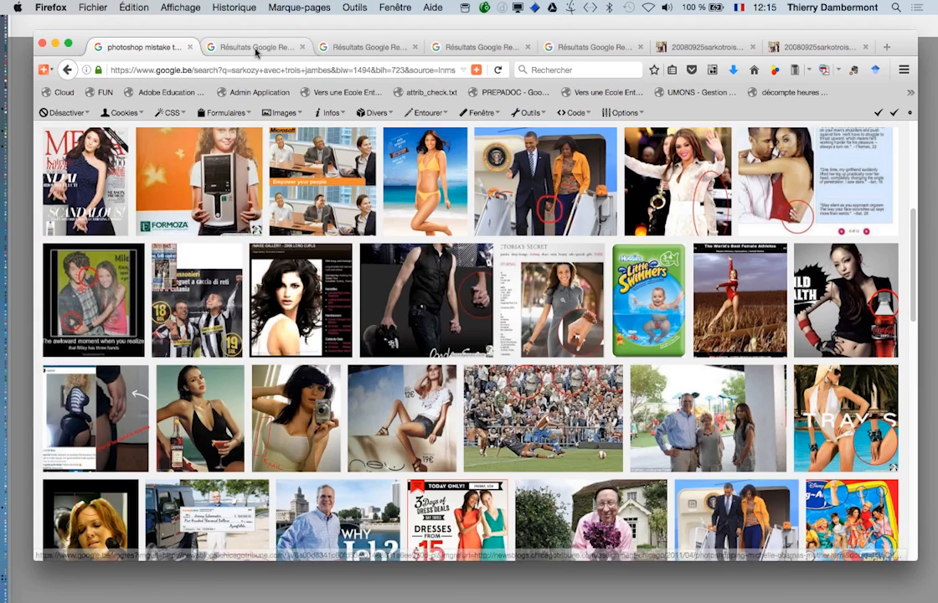
{"action": "left_click", "coordinate": [253, 49]}
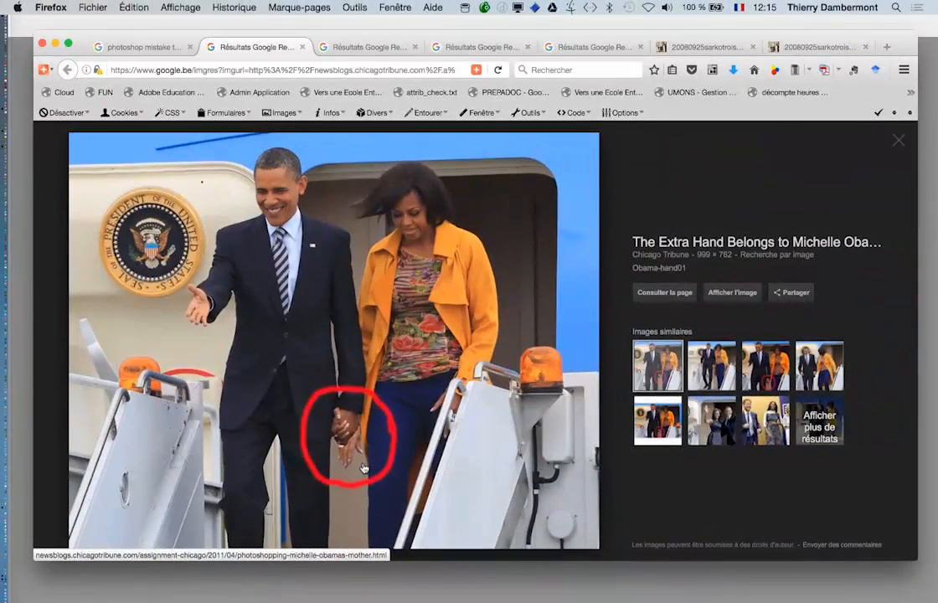
{"action": "left_click", "coordinate": [128, 48]}
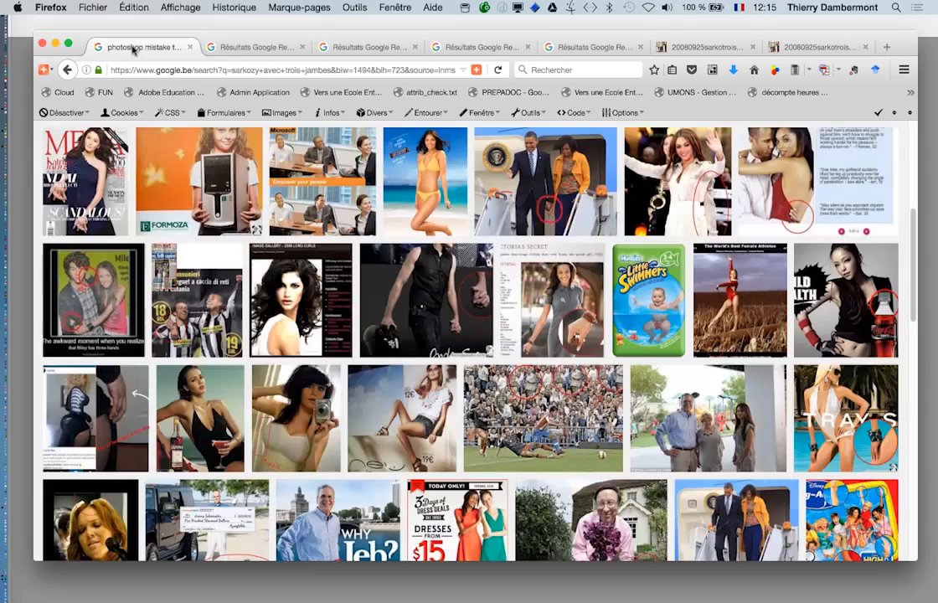
Step: Browse further down the image results and display the crouching soldier with the circled boot as a standalone image
{"action": "scroll", "coordinate": [597, 297], "scroll_direction": "down", "scroll_amount": 2}
{"action": "scroll", "coordinate": [598, 298], "scroll_direction": "down", "scroll_amount": 5}
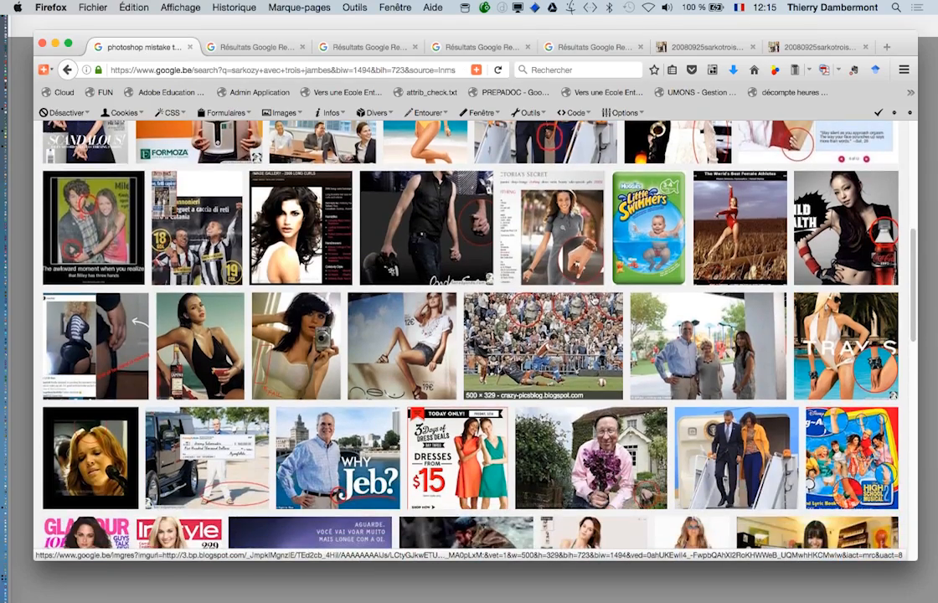
{"action": "scroll", "coordinate": [595, 298], "scroll_direction": "down", "scroll_amount": 3}
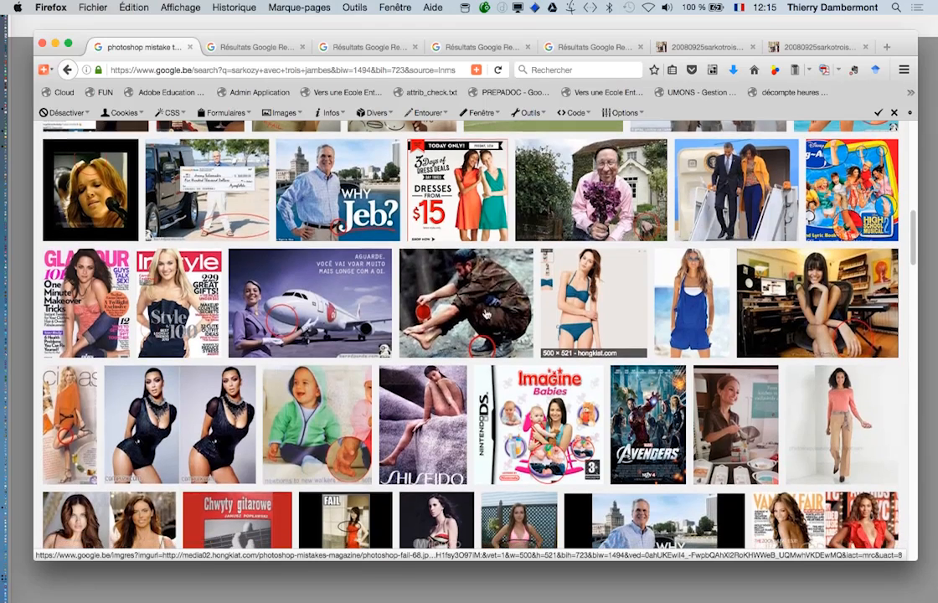
{"action": "left_click", "coordinate": [503, 302], "text": "super"}
{"action": "key", "text": "ctrl+Tab"}
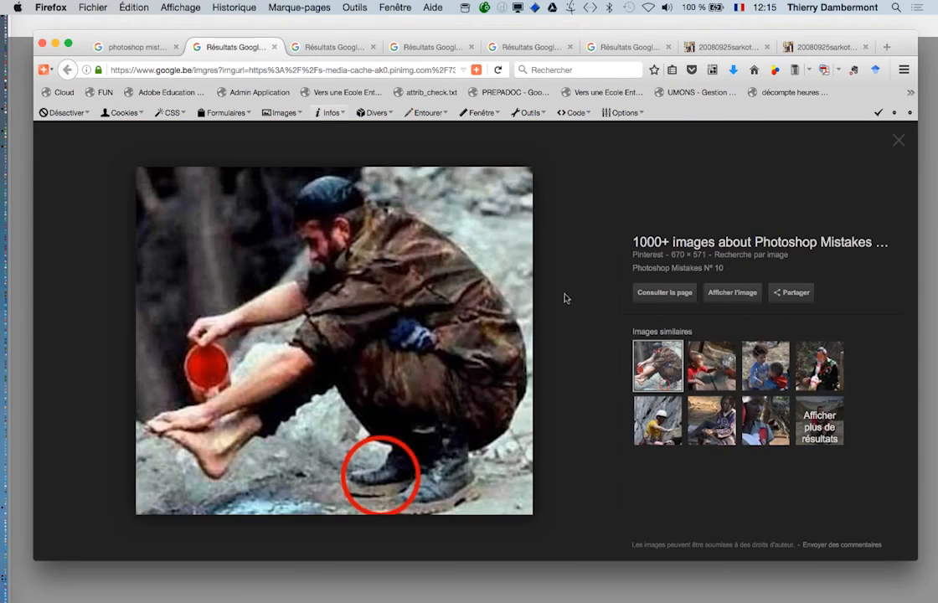
{"action": "left_click", "coordinate": [729, 292]}
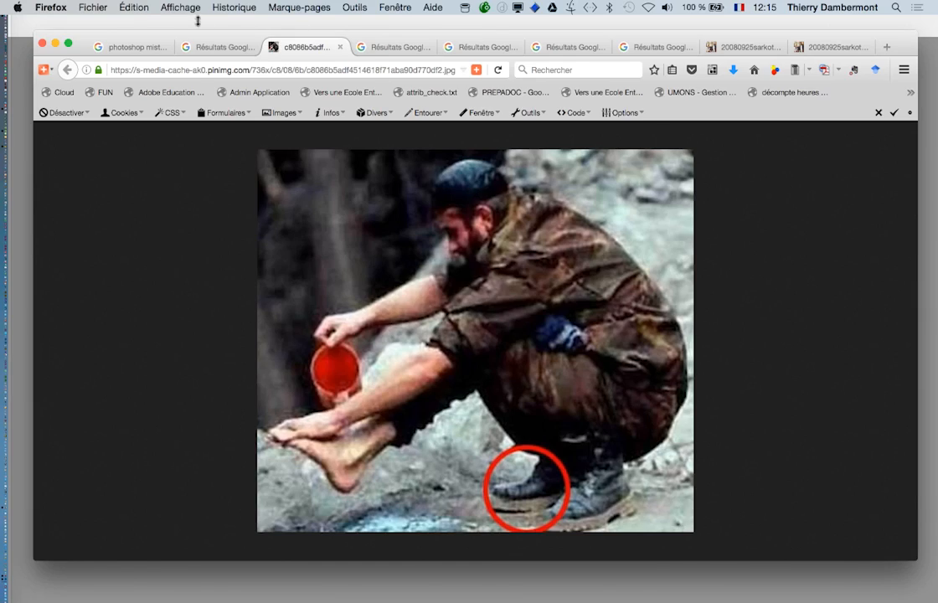
Step: Browse the remaining search results and display the man with purple flowers and the circled stray hand as a standalone image
{"action": "left_click", "coordinate": [135, 47]}
{"action": "scroll", "coordinate": [619, 302], "scroll_direction": "down", "scroll_amount": 5}
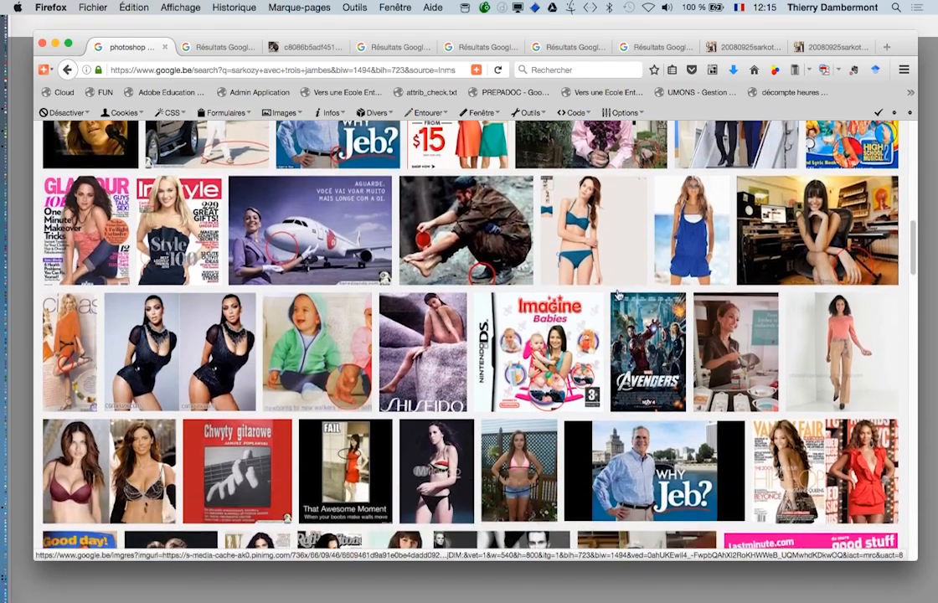
{"action": "scroll", "coordinate": [621, 297], "scroll_direction": "down", "scroll_amount": 2}
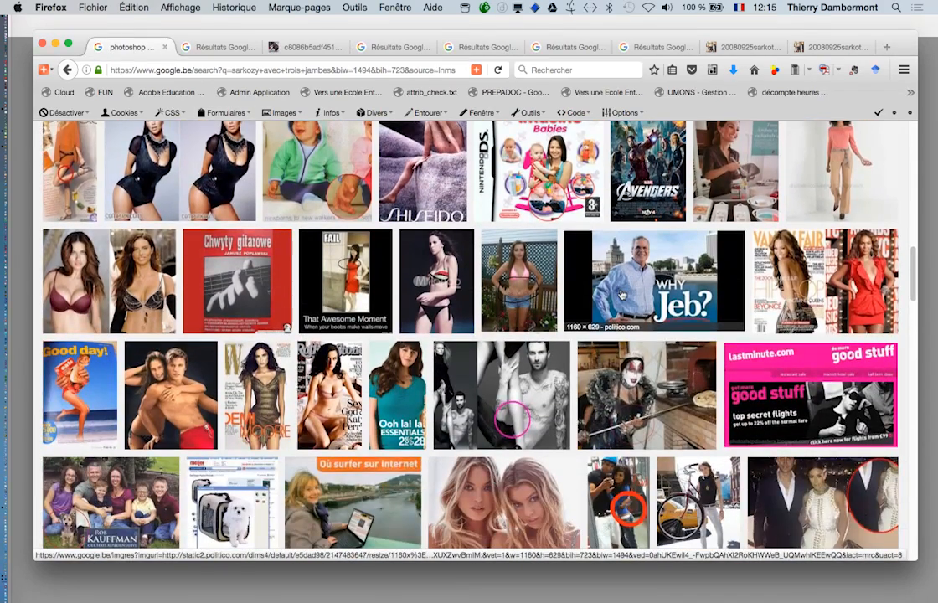
{"action": "scroll", "coordinate": [621, 295], "scroll_direction": "up", "scroll_amount": 10}
{"action": "left_click", "coordinate": [641, 342], "text": "super"}
{"action": "left_click", "coordinate": [214, 48]}
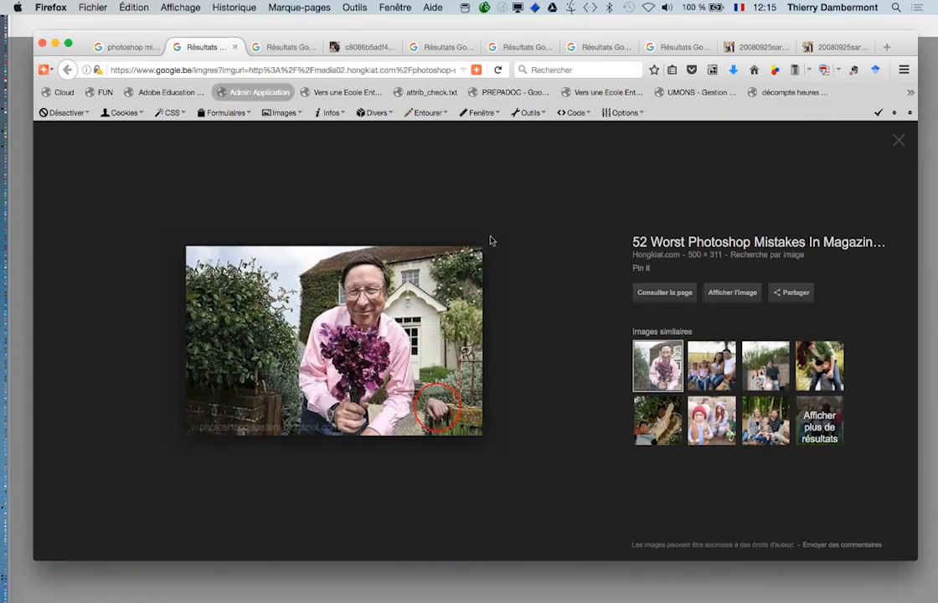
{"action": "left_click", "coordinate": [733, 292]}
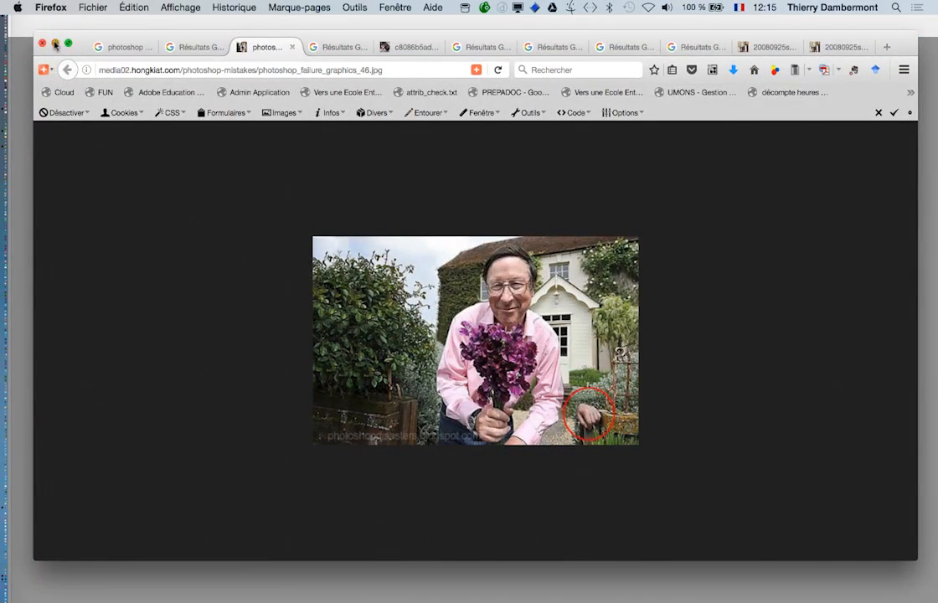
Step: Put the browser window away and switch back to the sheep photo in Photoshop
{"action": "left_click", "coordinate": [42, 42]}
{"action": "left_click", "coordinate": [203, 183]}
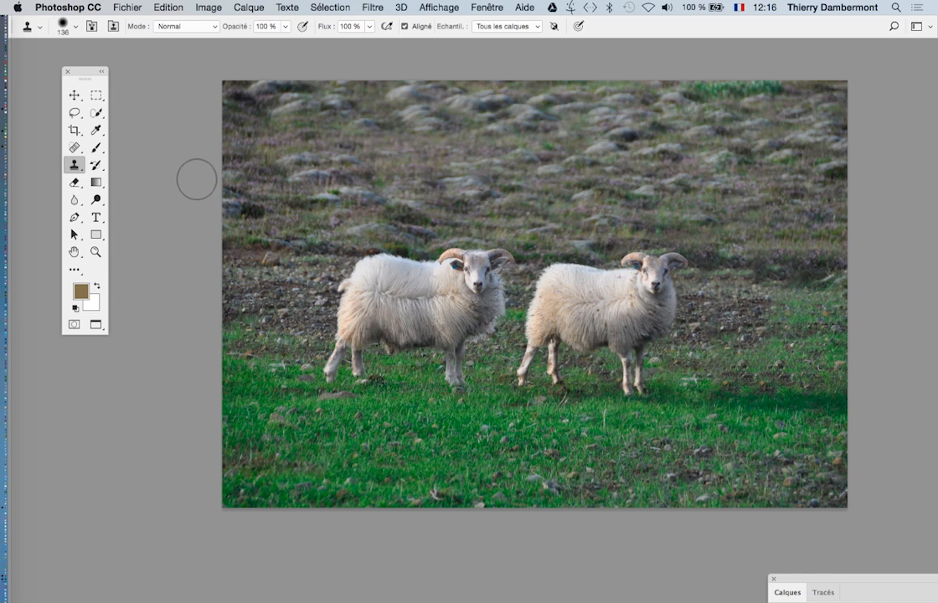